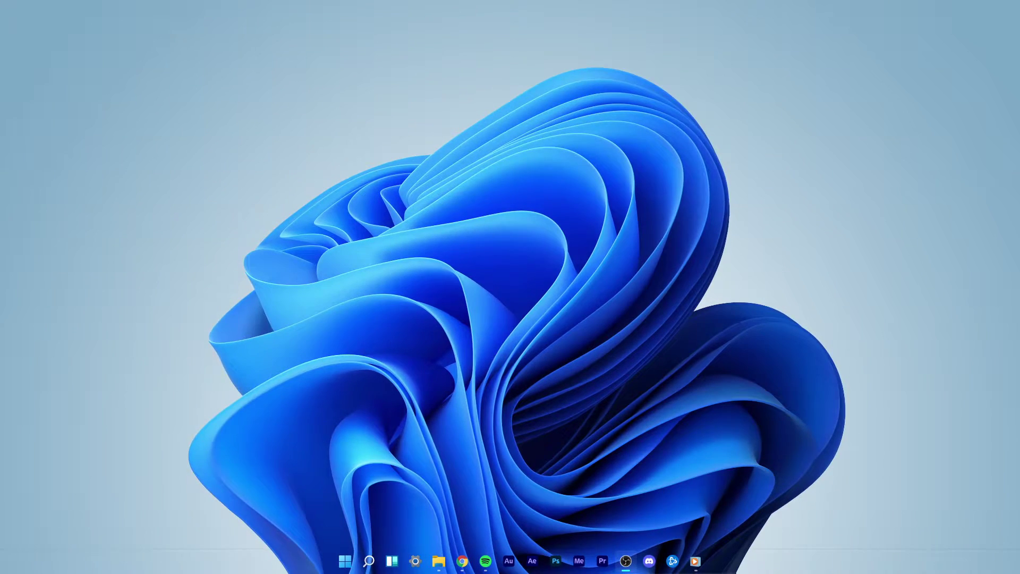
In Settings, make sure Wi-Fi is on under Network & internet, then close Settings.
{"action": "left_click", "coordinate": [413, 559]}
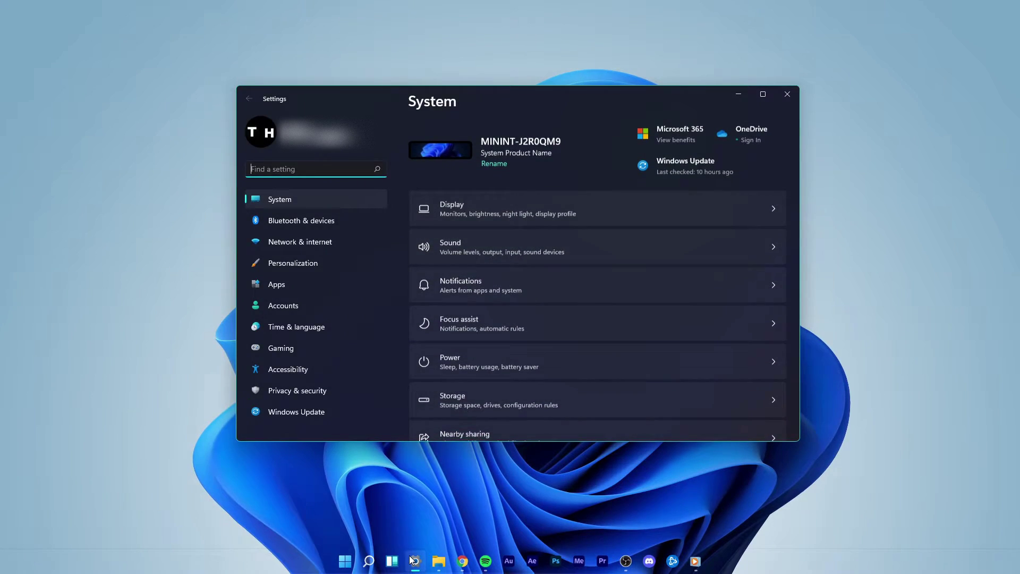
{"action": "left_click", "coordinate": [294, 247]}
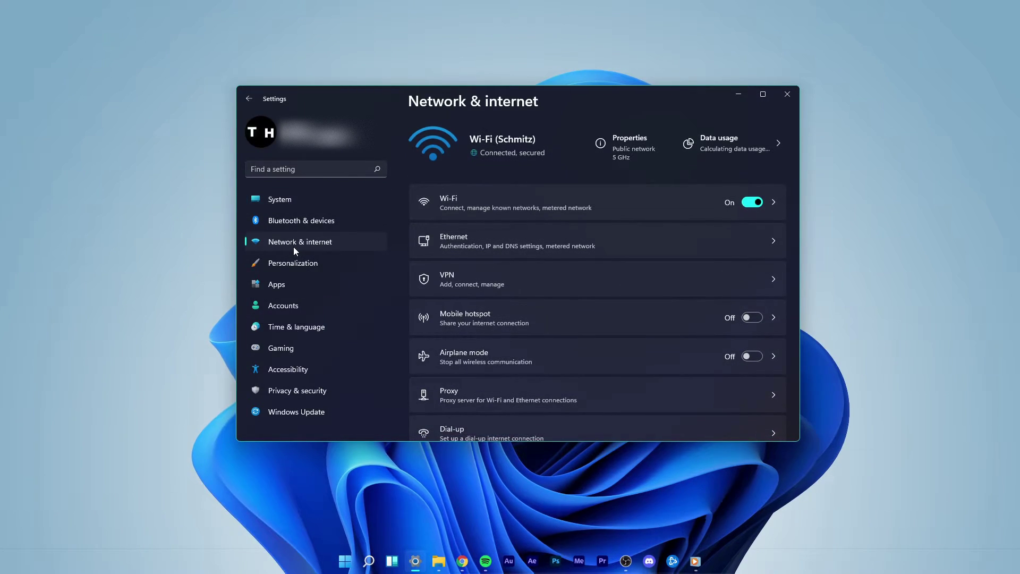
{"action": "left_click", "coordinate": [750, 204]}
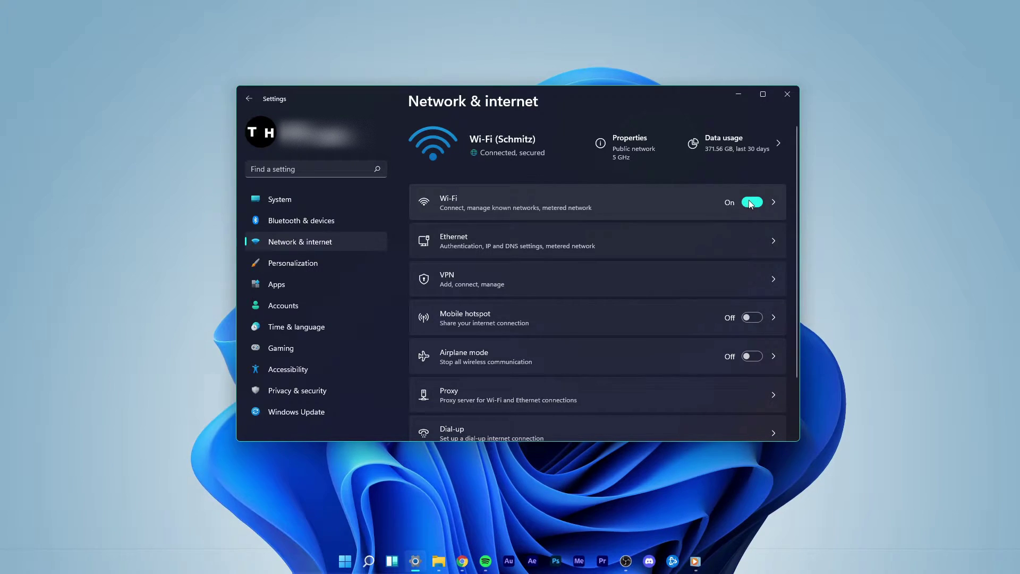
{"action": "left_click", "coordinate": [617, 205]}
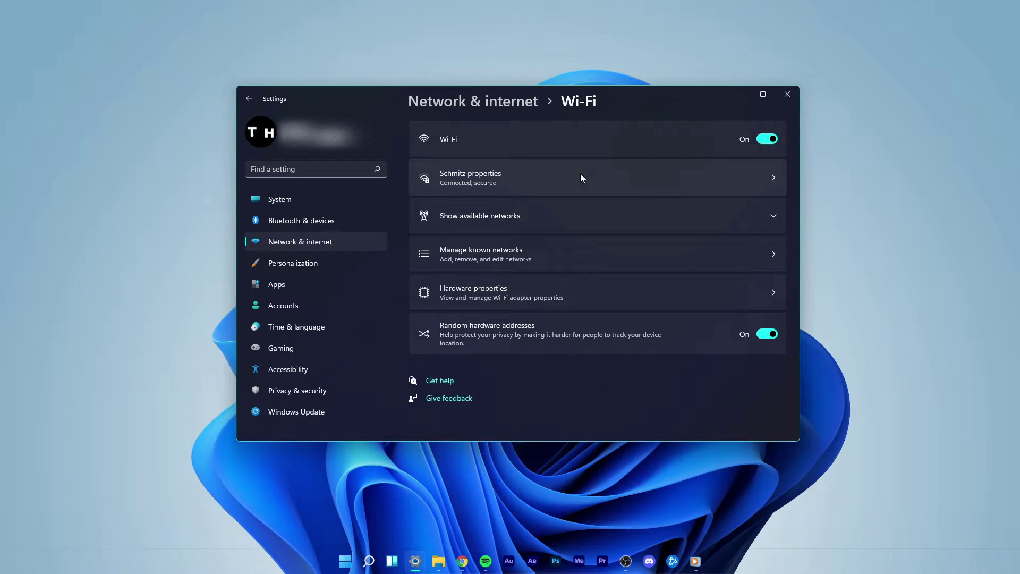
{"action": "left_click", "coordinate": [783, 97]}
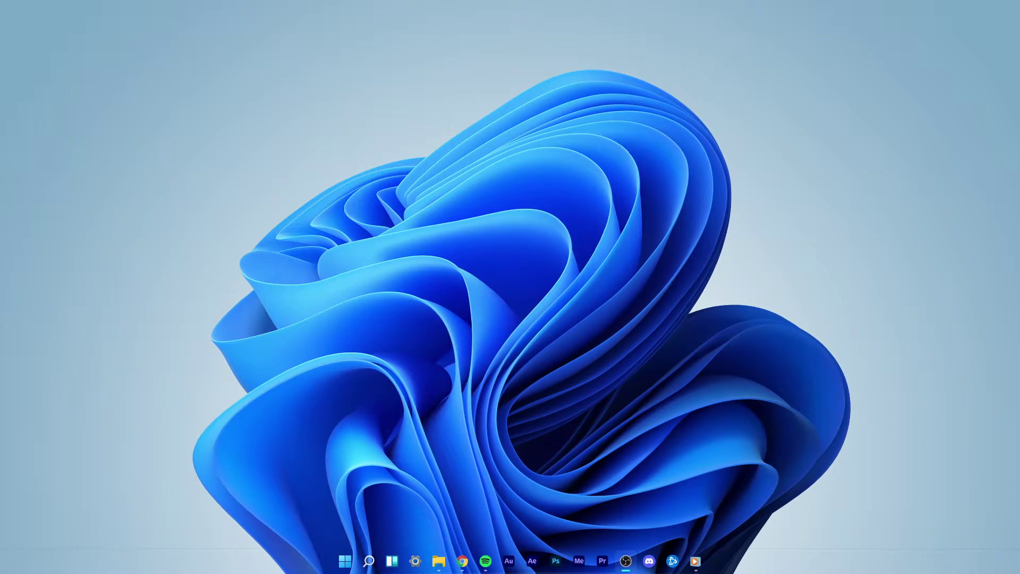
Search for 'services' and launch Services as administrator.
{"action": "key", "text": "alt+space"}
{"action": "type", "text": "servi"}
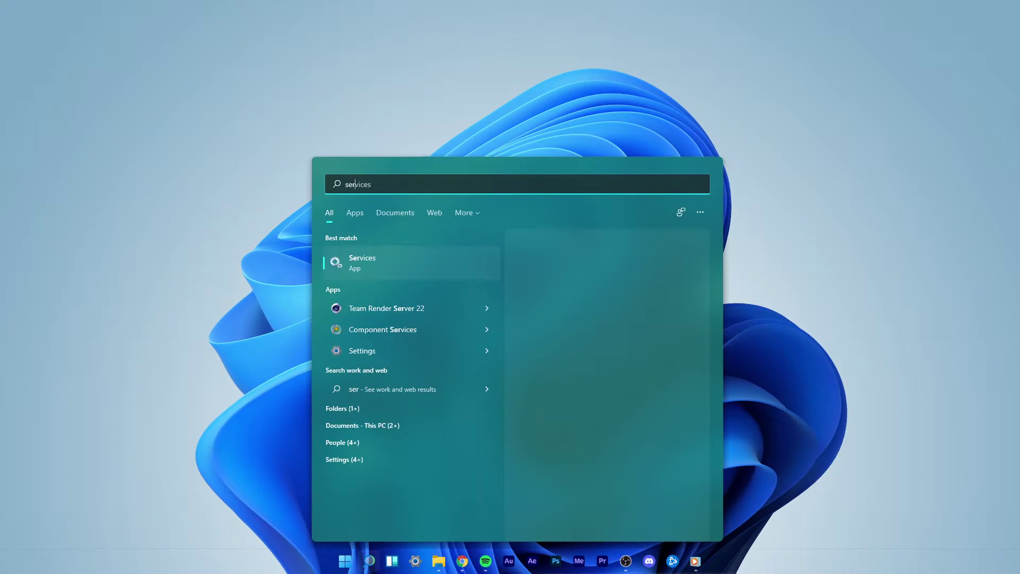
{"action": "type", "text": "ces"}
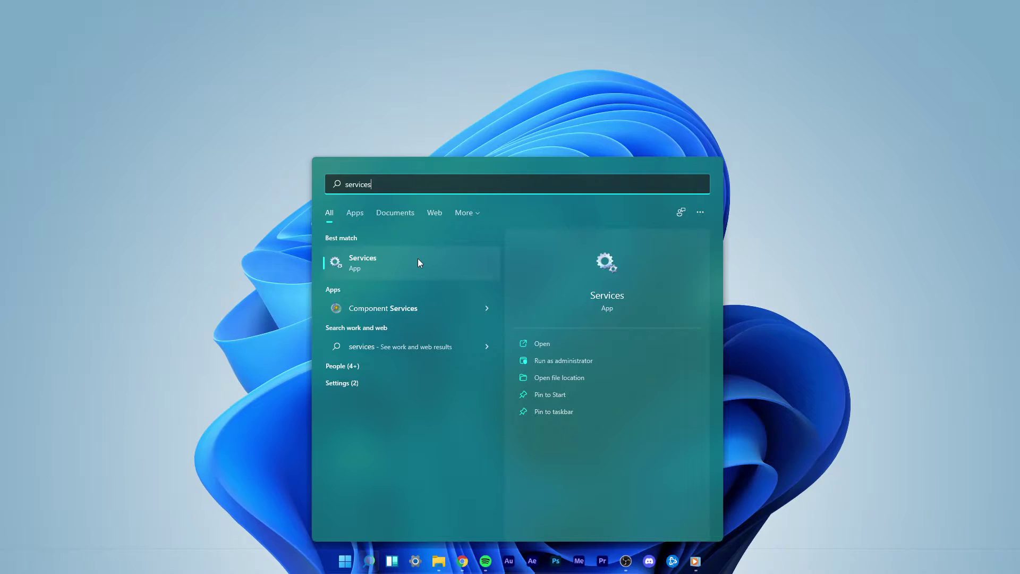
{"action": "right_click", "coordinate": [418, 260]}
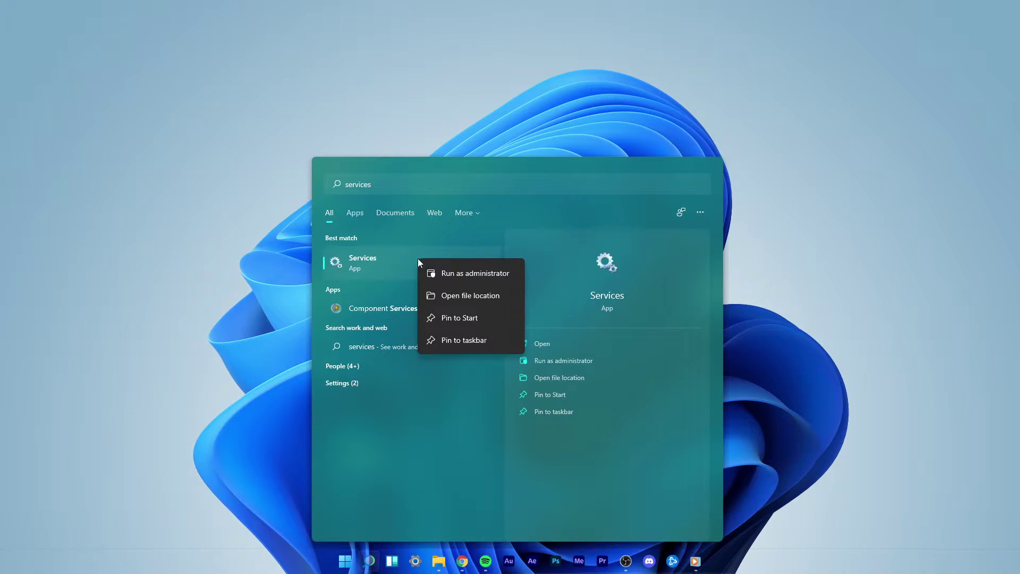
{"action": "left_click", "coordinate": [460, 277]}
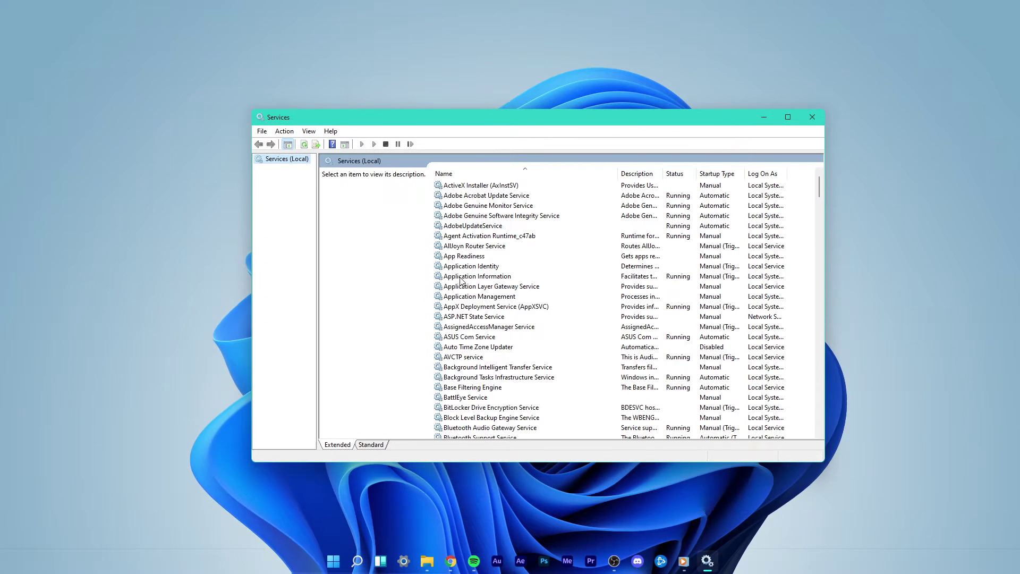
Select a service and type 'wlan' to jump to WLAN AutoConfig.
{"action": "left_click", "coordinate": [460, 277]}
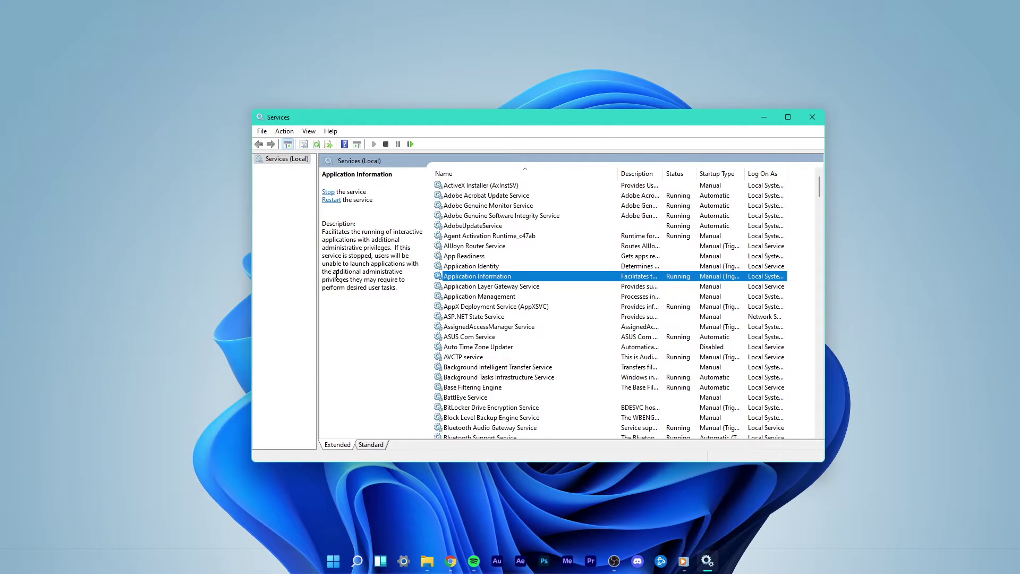
{"action": "type", "text": "wlan"}
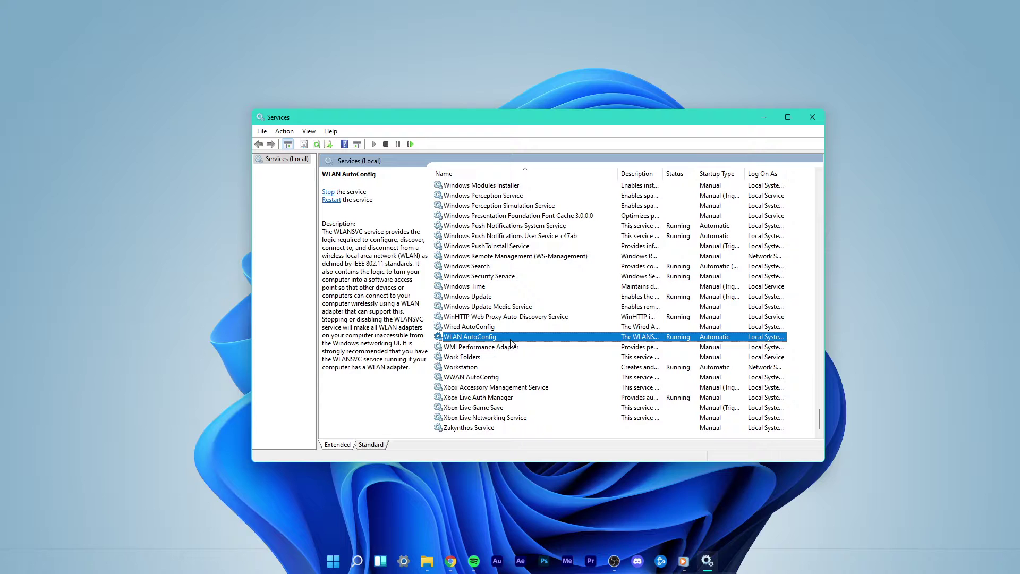
Set WLAN AutoConfig's startup type to Automatic in its Properties and apply it.
{"action": "right_click", "coordinate": [512, 342]}
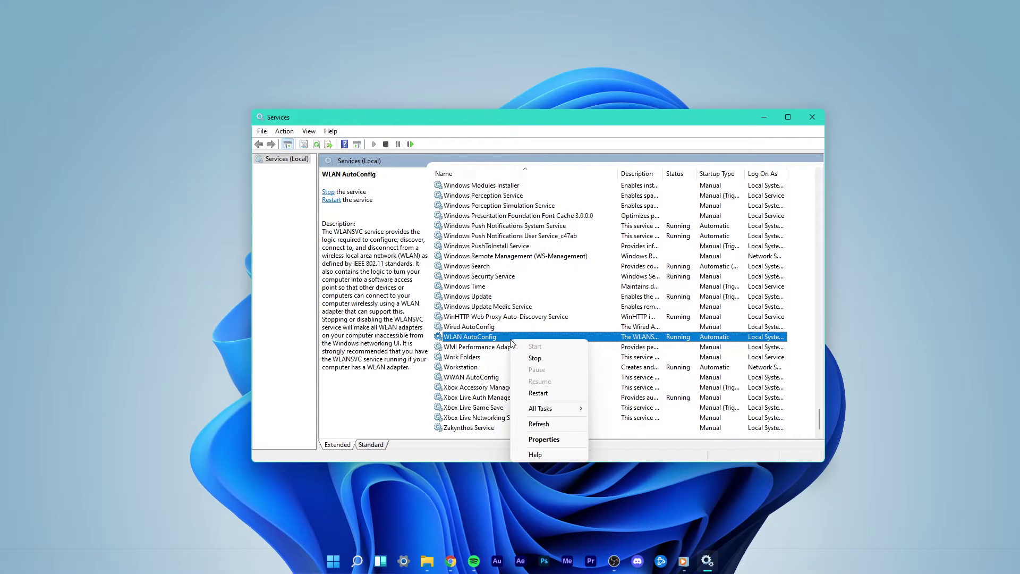
{"action": "left_click", "coordinate": [543, 439]}
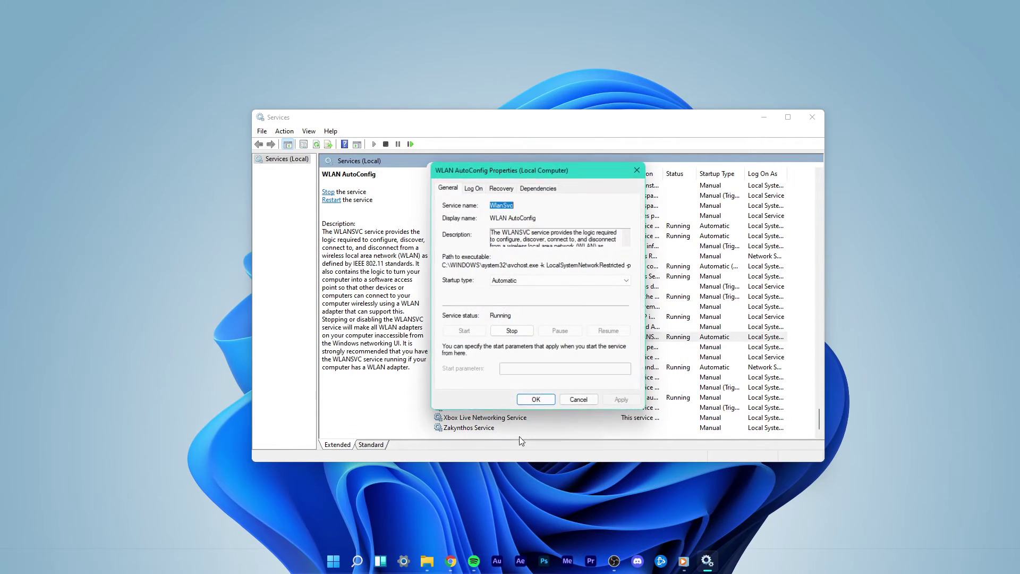
{"action": "left_click", "coordinate": [451, 192]}
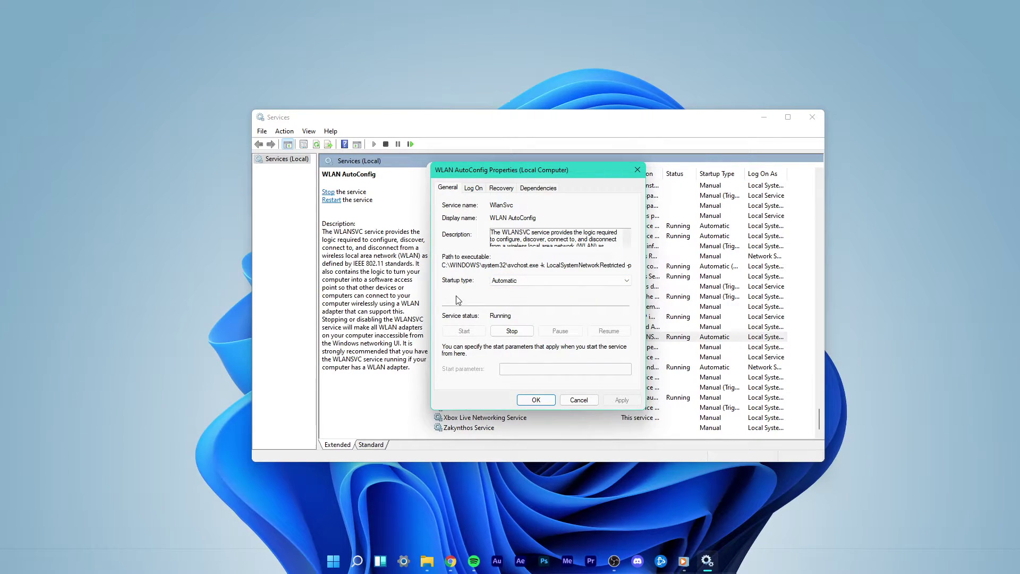
{"action": "left_click", "coordinate": [495, 283]}
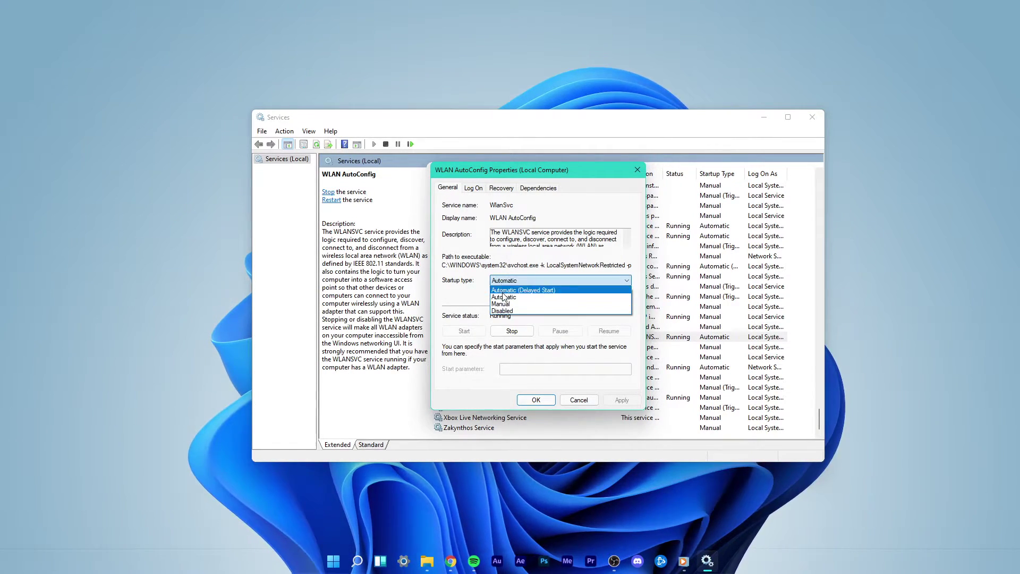
{"action": "left_click", "coordinate": [502, 288]}
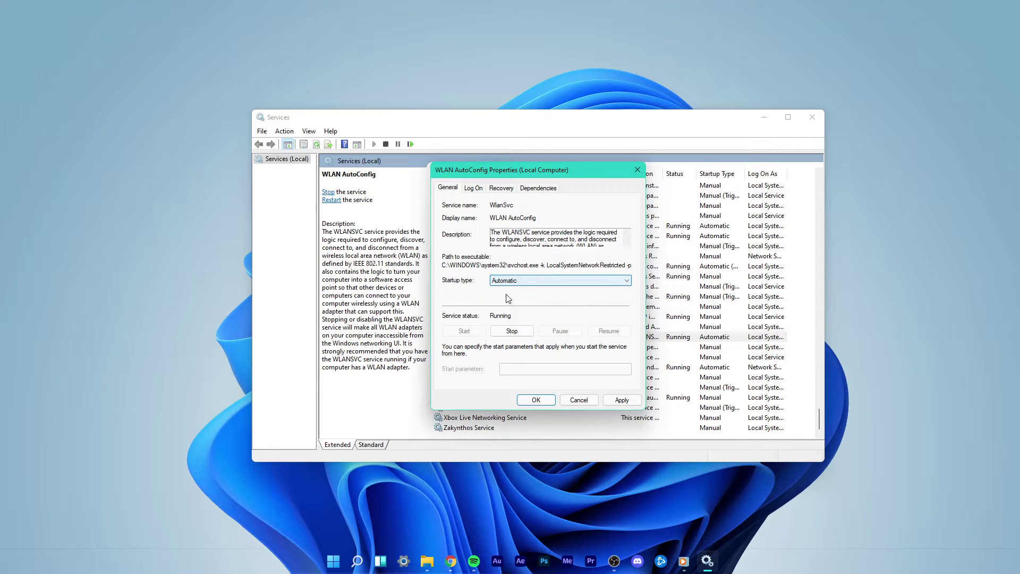
{"action": "left_click", "coordinate": [615, 400]}
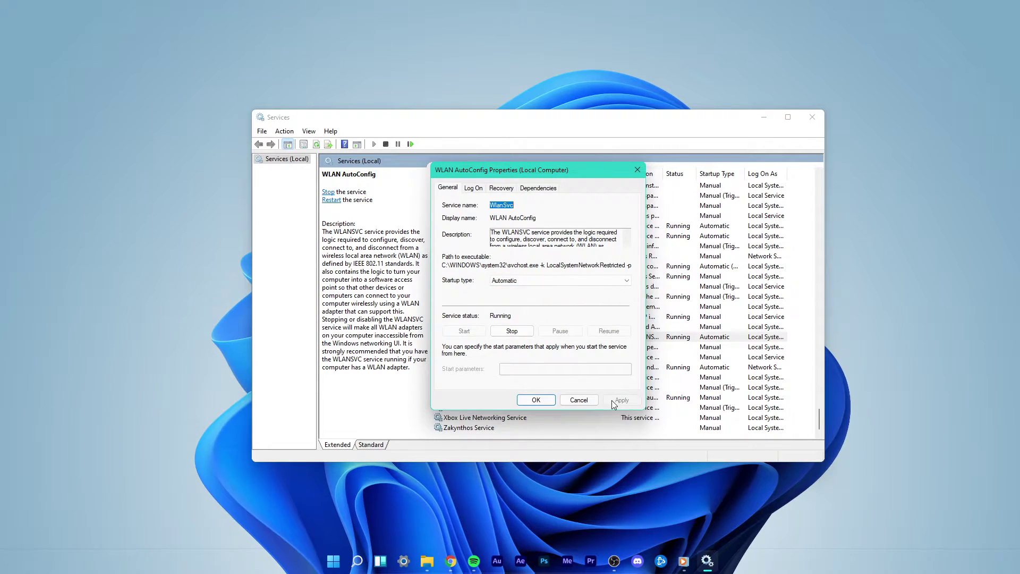
{"action": "left_click", "coordinate": [546, 401]}
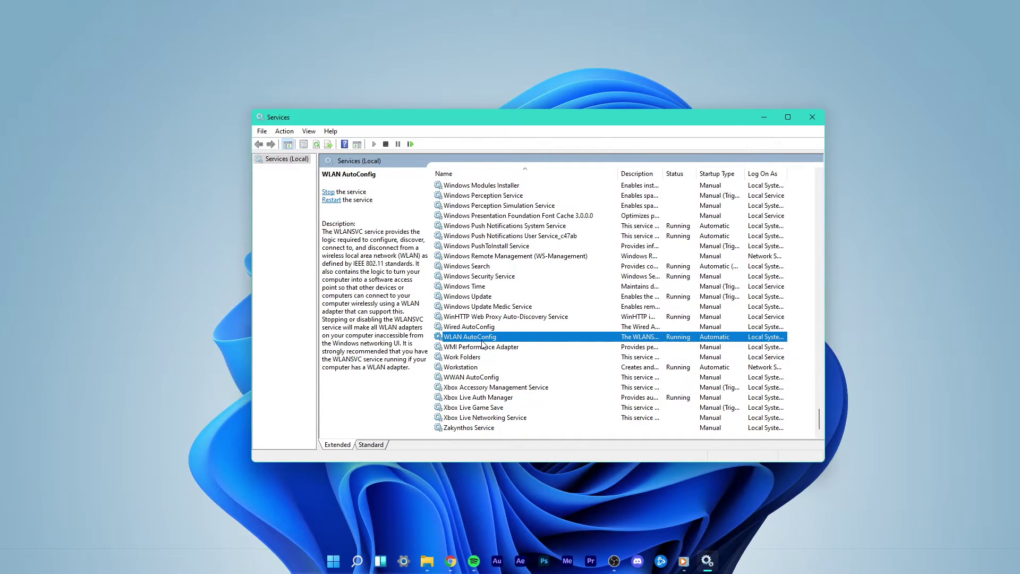
Recheck WLAN AutoConfig's properties, then close the Services window.
{"action": "right_click", "coordinate": [483, 343]}
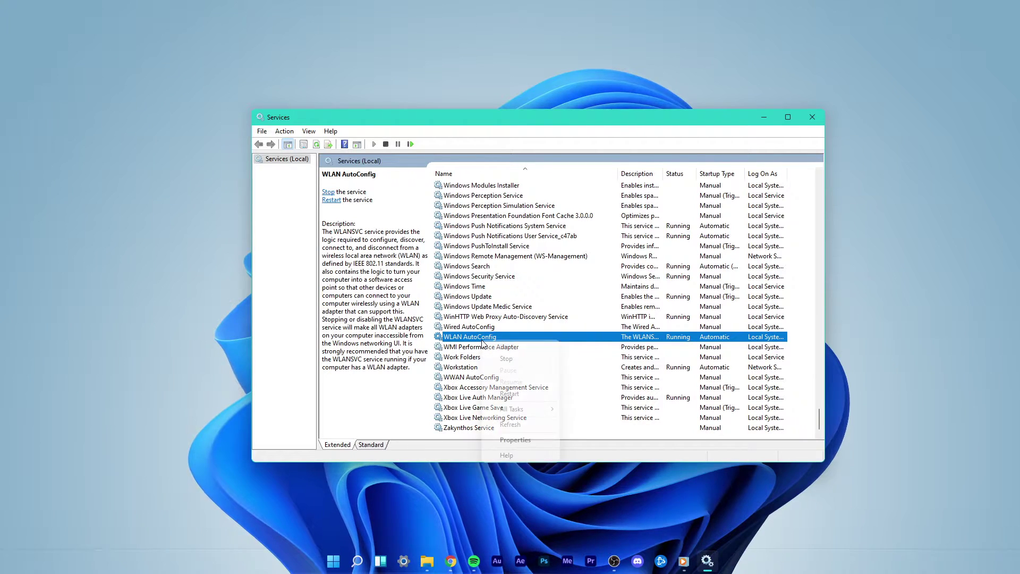
{"action": "left_click", "coordinate": [504, 440]}
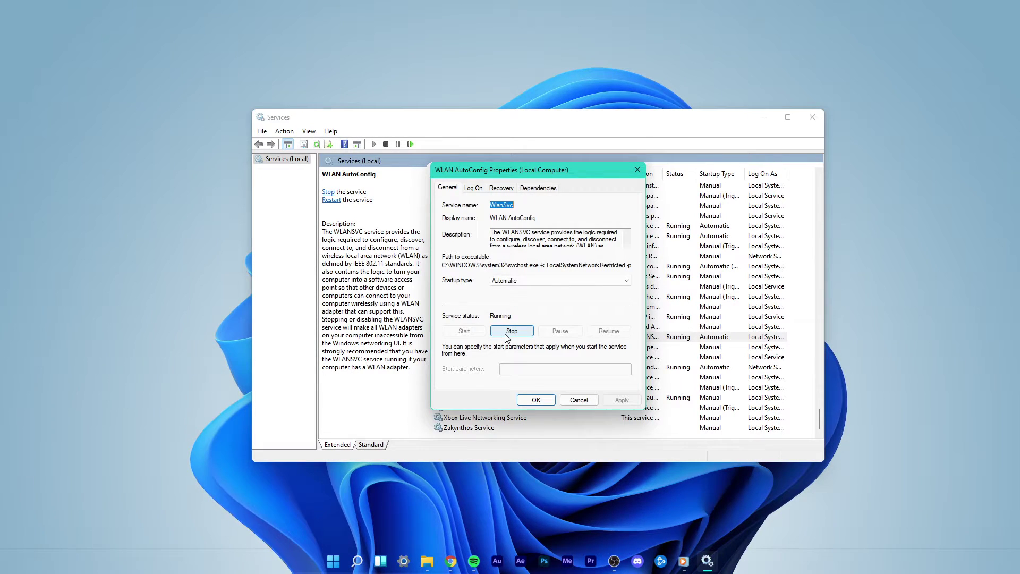
{"action": "left_click", "coordinate": [534, 400]}
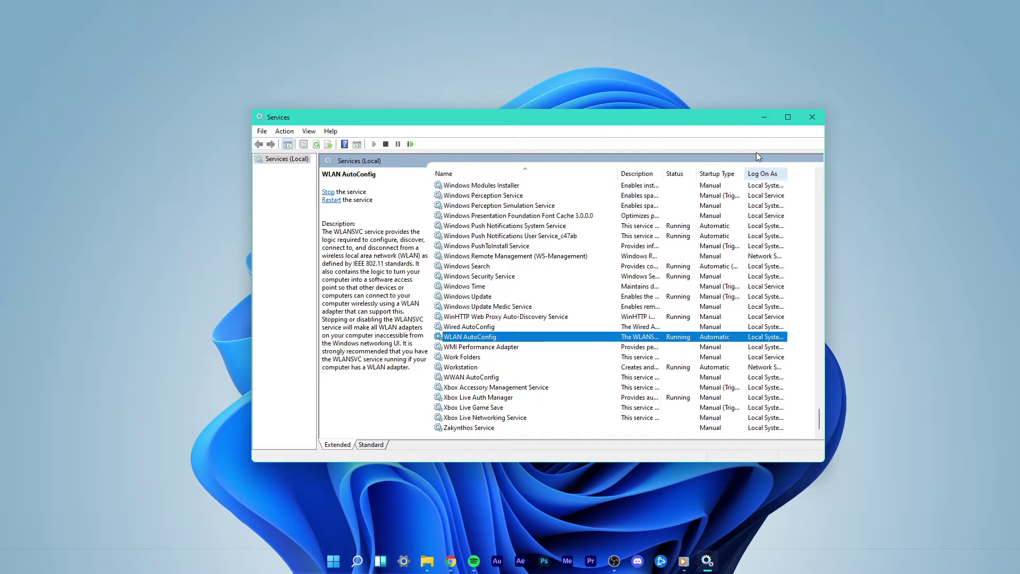
{"action": "left_click", "coordinate": [811, 117]}
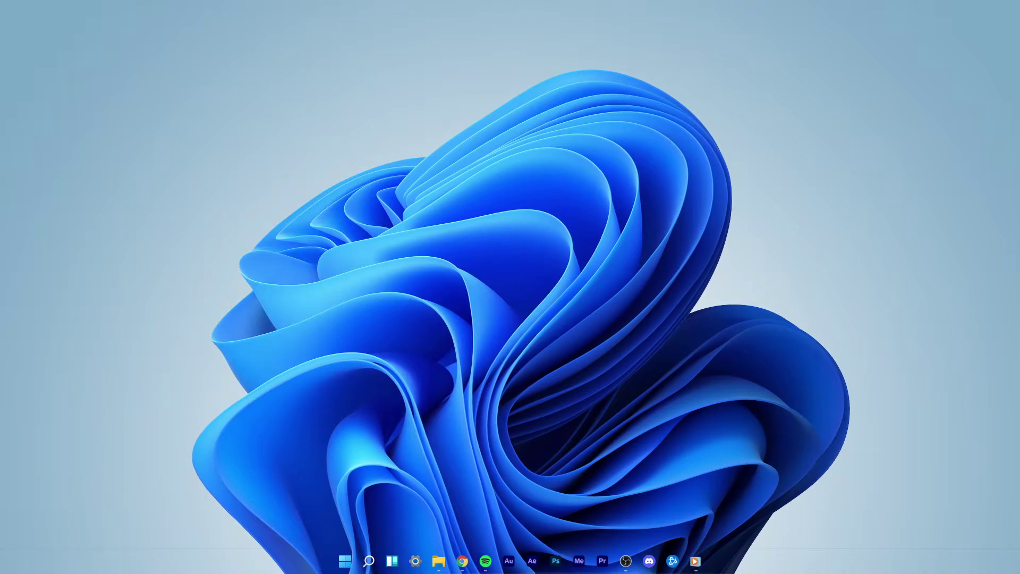
Search for 'device manager' and launch Device Manager from the results.
{"action": "key", "text": "super+s"}
{"action": "type", "text": "devi"}
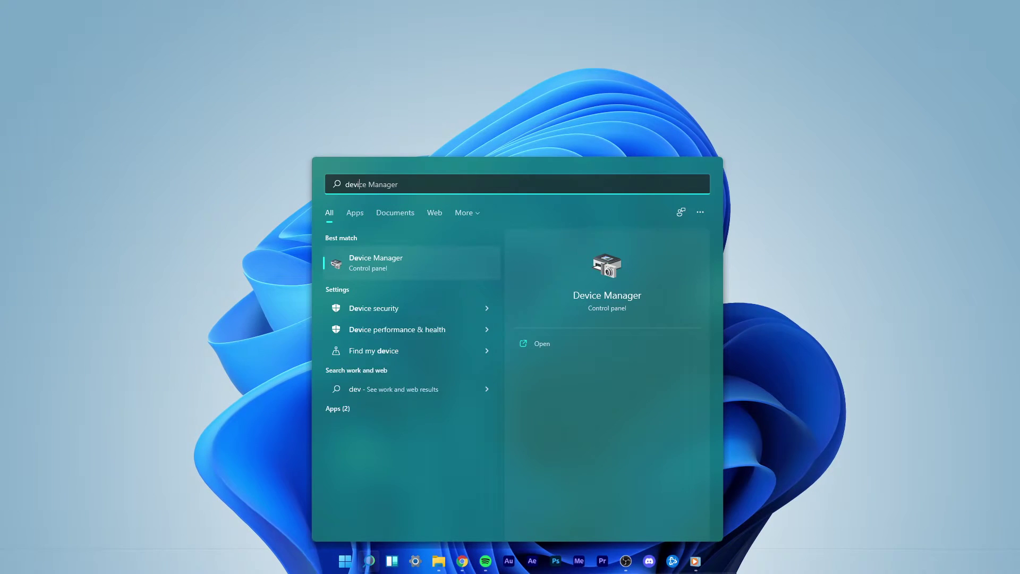
{"action": "type", "text": "ce manager"}
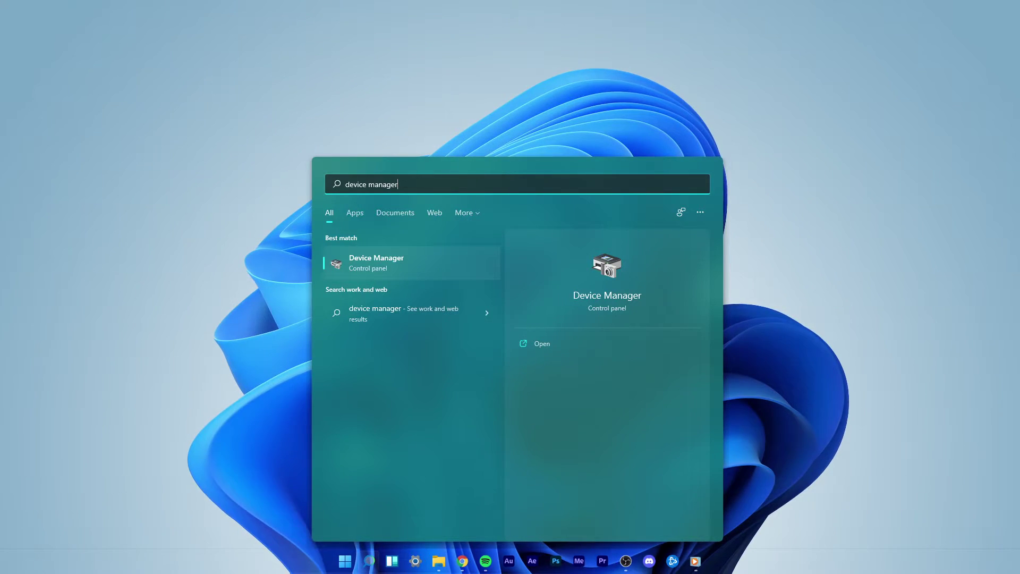
{"action": "left_click", "coordinate": [369, 264]}
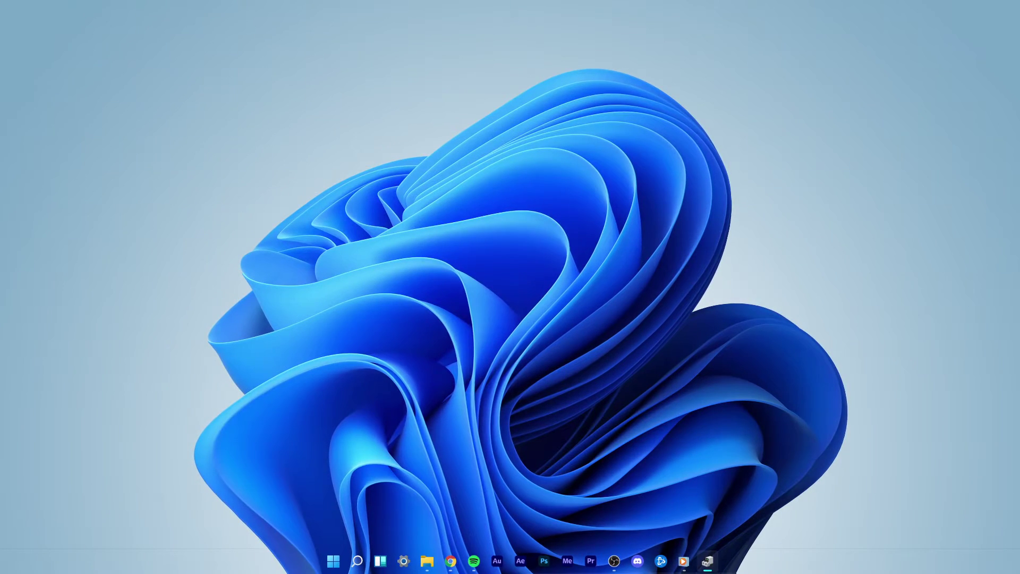
Expand Network adapters and bring up the Intel(R) Wireless-AC 9260 160MHz adapter's context menu.
{"action": "left_click_drag", "start_coordinate": [196, 106], "coordinate": [432, 109]}
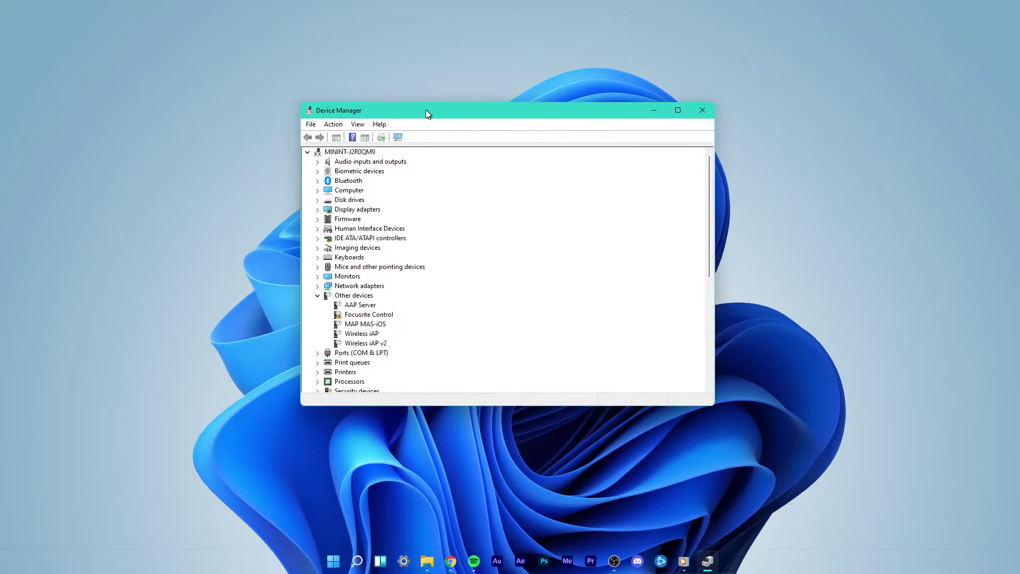
{"action": "left_click", "coordinate": [325, 295]}
{"action": "scroll", "coordinate": [327, 291], "scroll_direction": "down", "scroll_amount": 1}
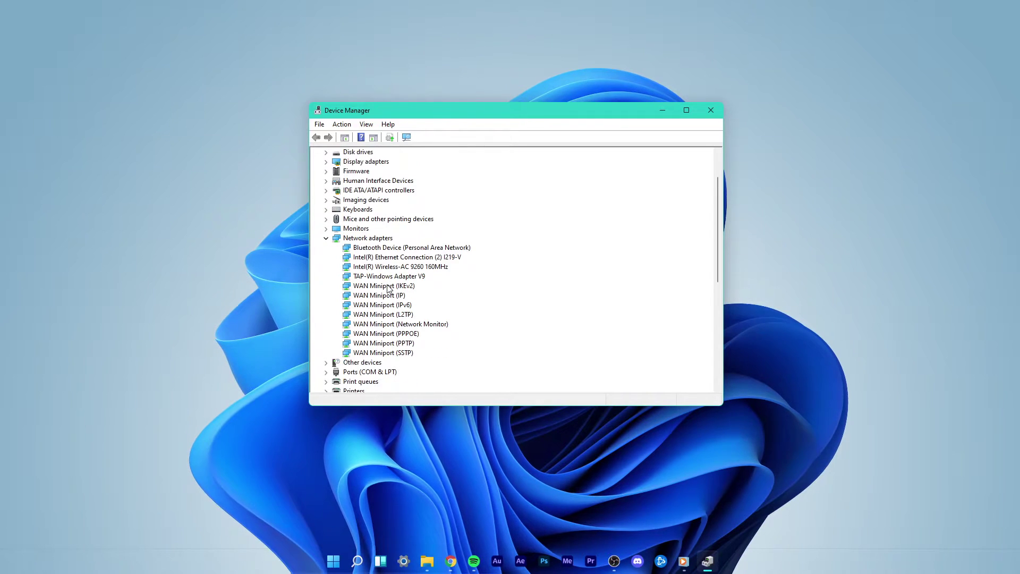
{"action": "scroll", "coordinate": [327, 292], "scroll_direction": "down", "scroll_amount": 1}
{"action": "left_click", "coordinate": [351, 211]}
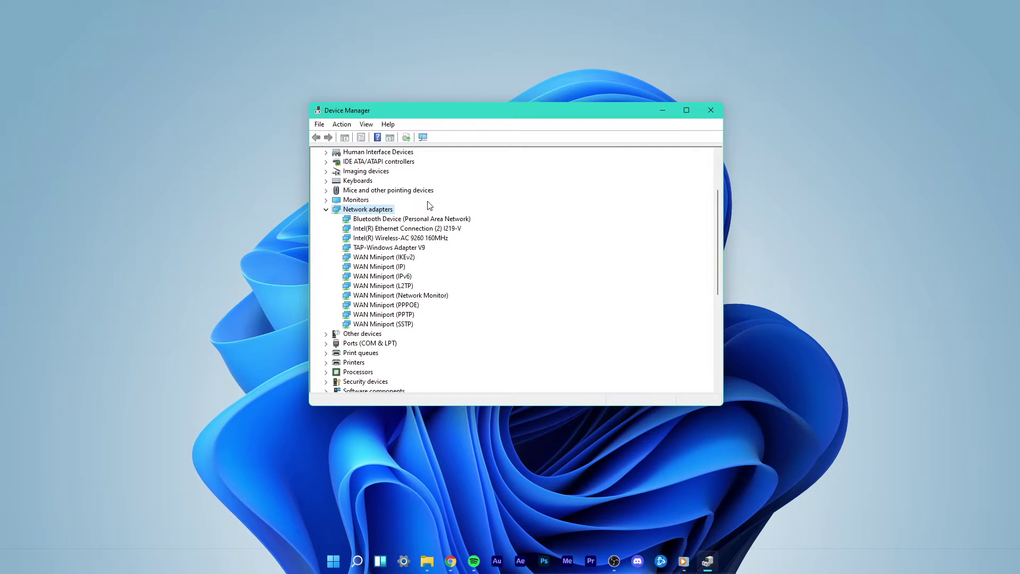
{"action": "left_click", "coordinate": [419, 228]}
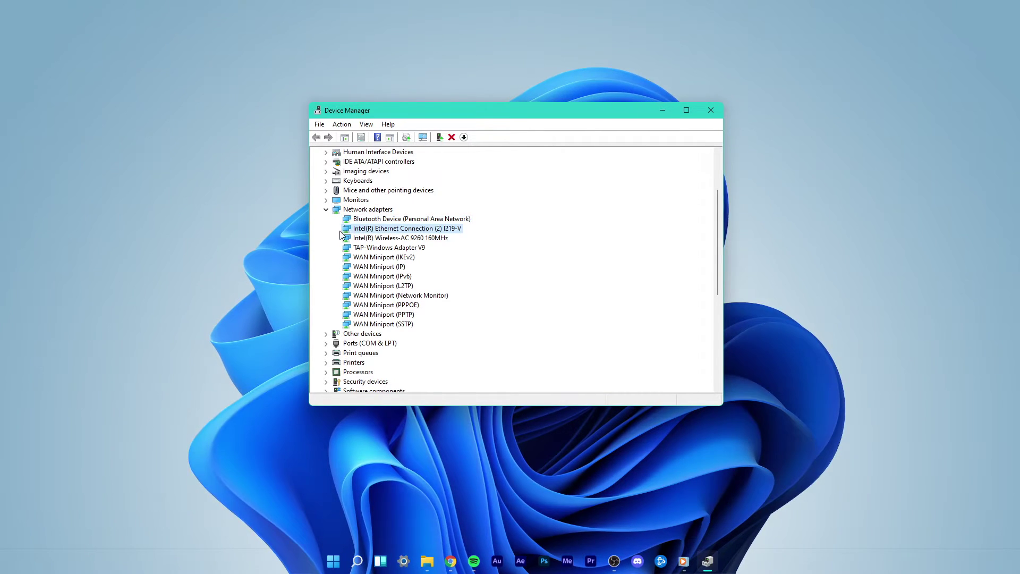
{"action": "left_click", "coordinate": [419, 239]}
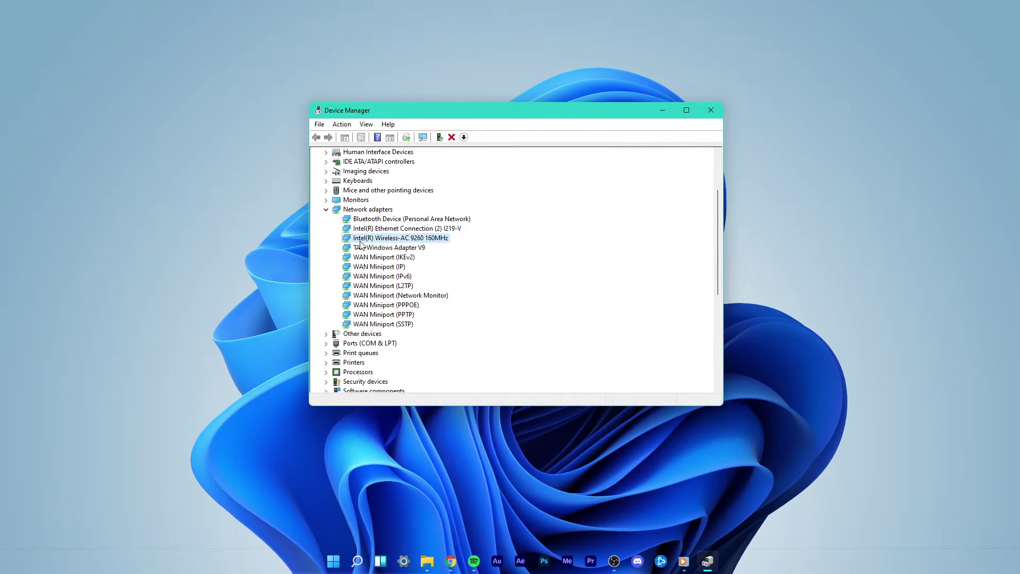
{"action": "right_click", "coordinate": [448, 243]}
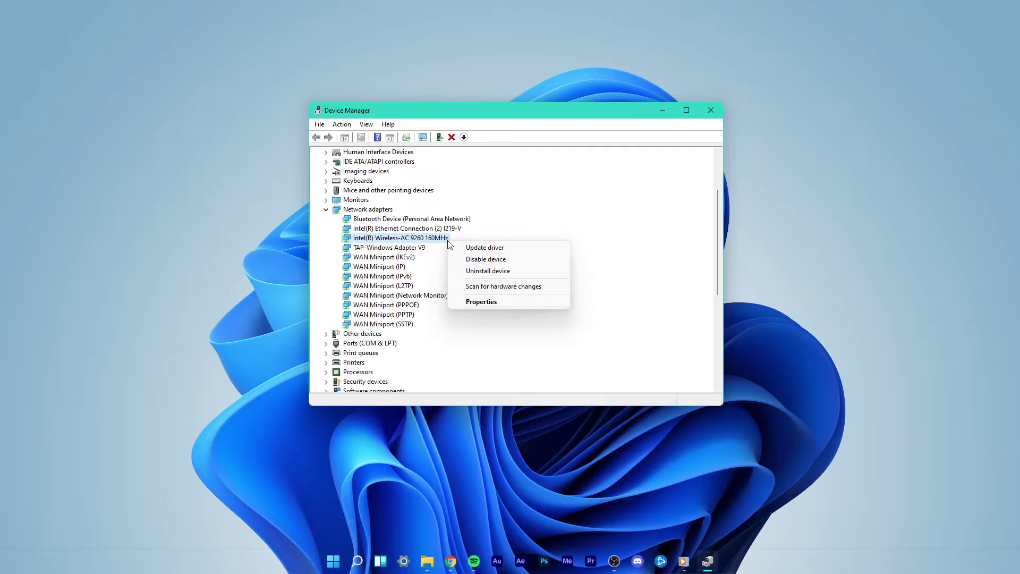
Dismiss the wireless adapter's Update driver window unused, then search Start for 'control'.
{"action": "left_click", "coordinate": [454, 247]}
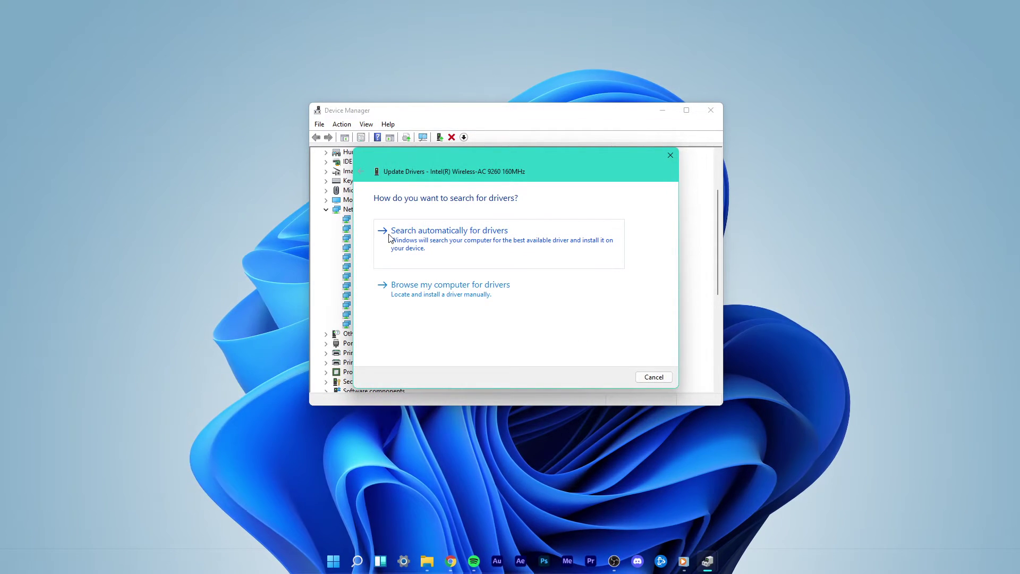
{"action": "left_click", "coordinate": [667, 158]}
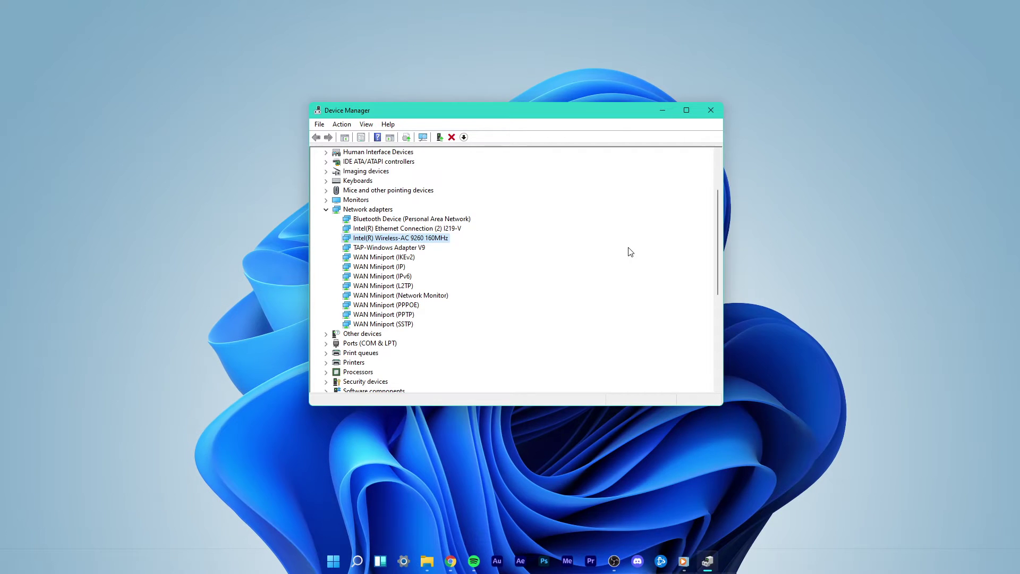
{"action": "key", "text": "super"}
{"action": "type", "text": "control"}
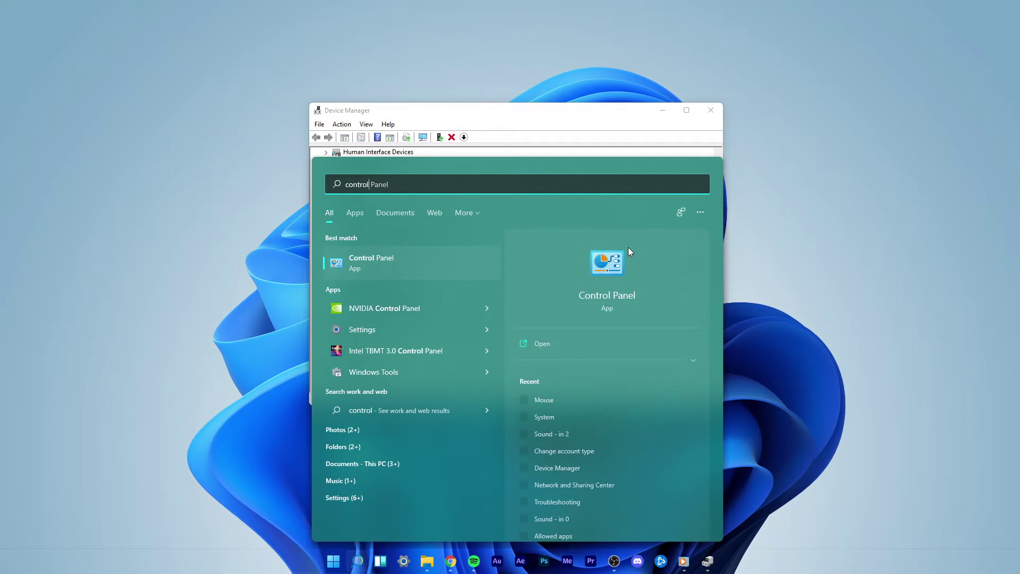
Open Control Panel by category and go to Network and Internet > Network and Sharing Center.
{"action": "key", "text": "Return"}
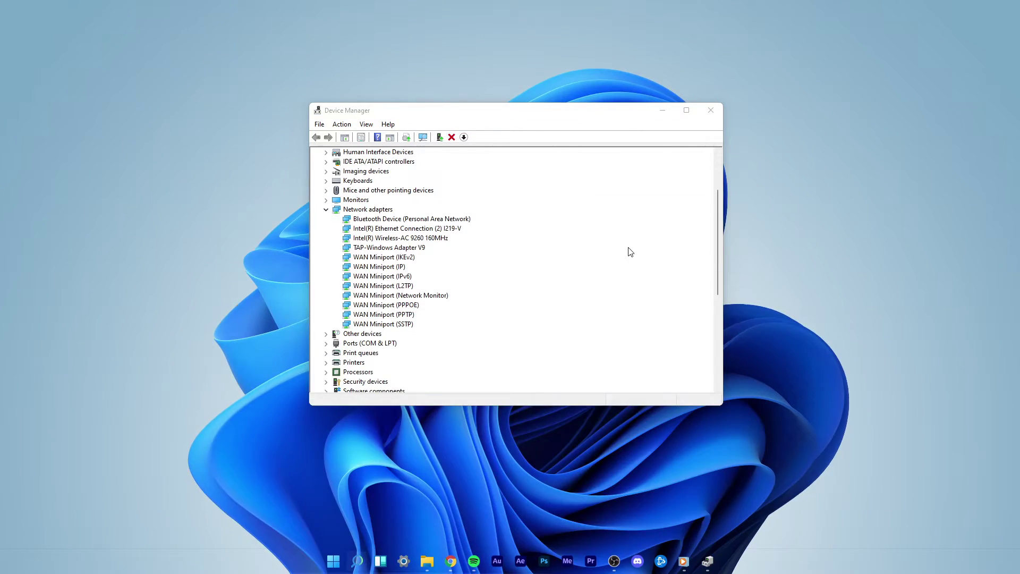
{"action": "left_click_drag", "start_coordinate": [32, 67], "coordinate": [604, 91]}
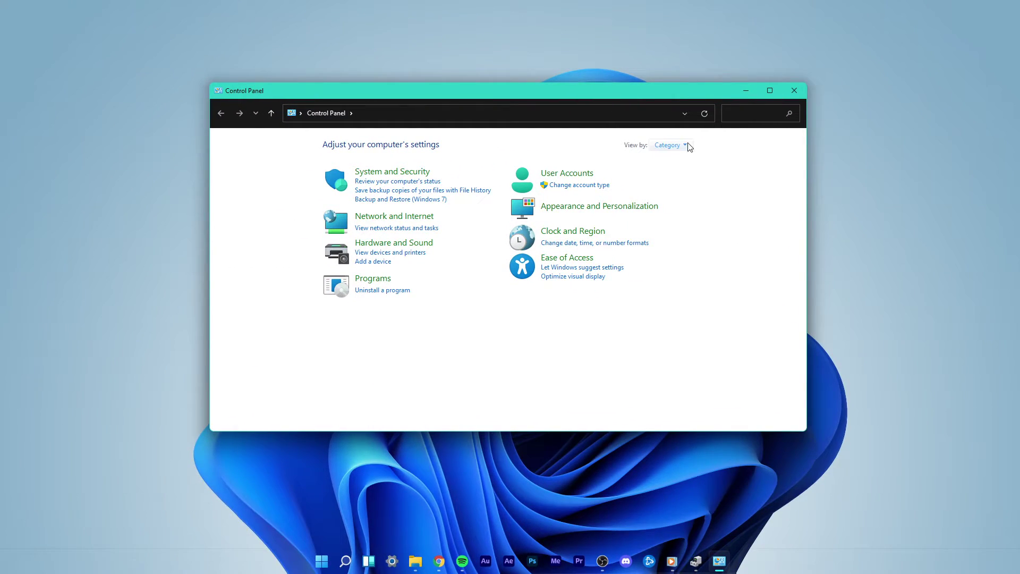
{"action": "left_click", "coordinate": [684, 146]}
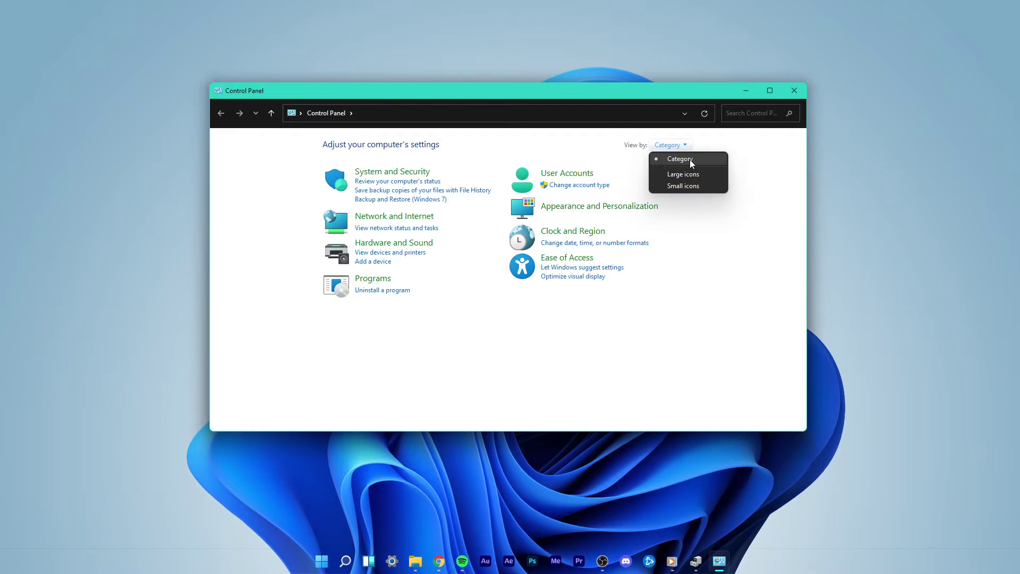
{"action": "left_click", "coordinate": [691, 161]}
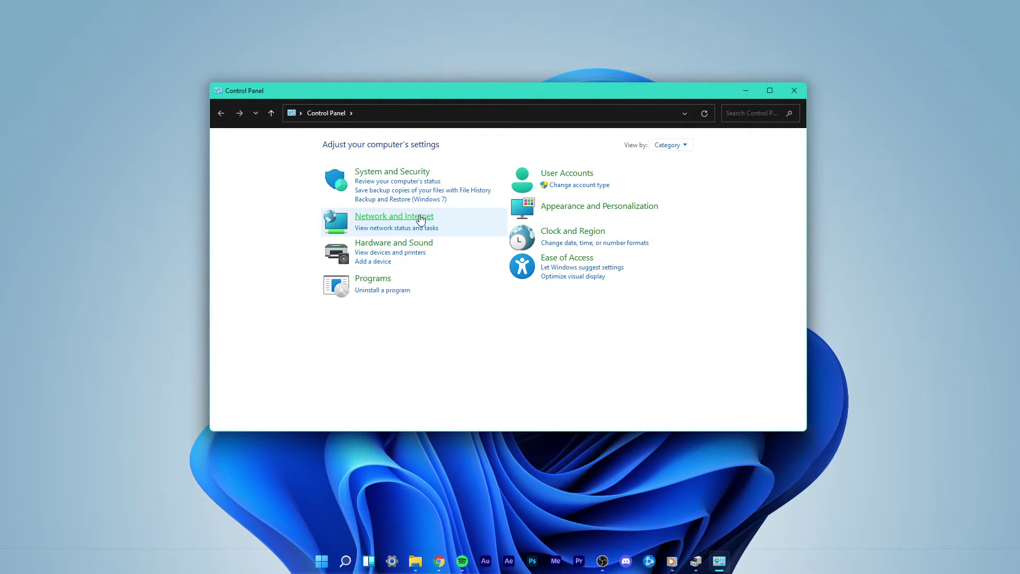
{"action": "left_click", "coordinate": [364, 223]}
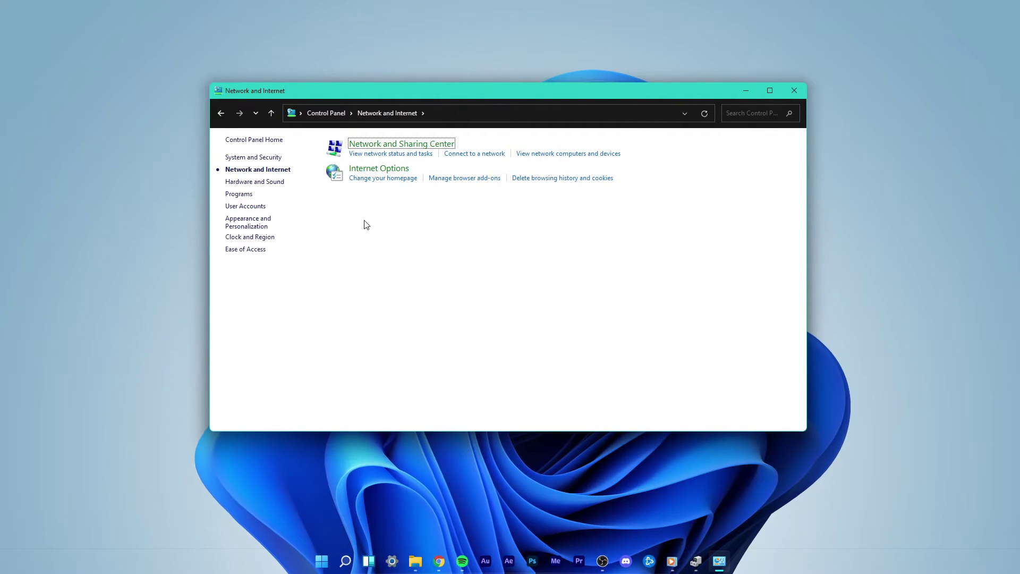
{"action": "left_click", "coordinate": [366, 145]}
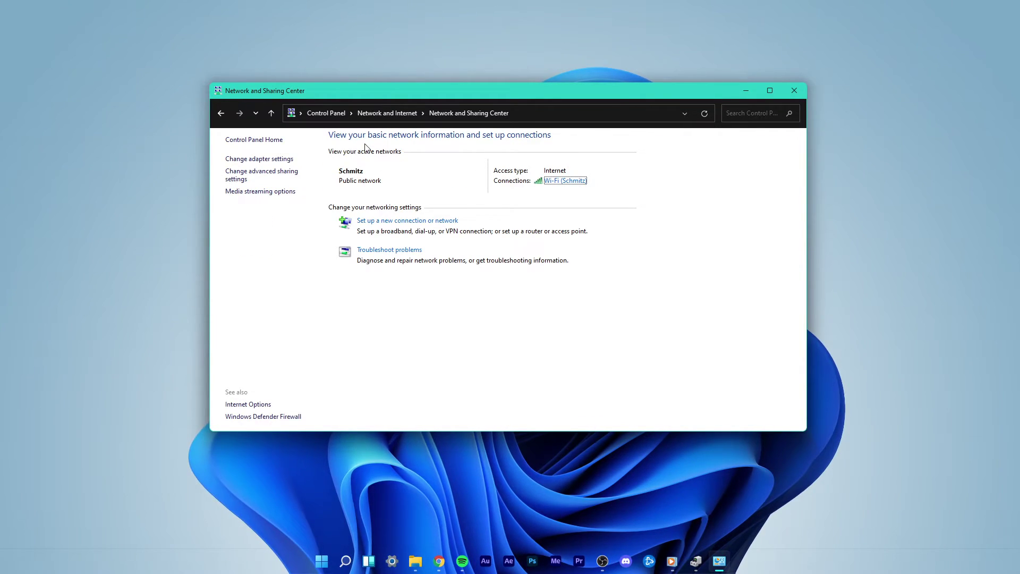
Check the Wi-Fi (Schmitz) connection details' adapter Description, then close both dialogs.
{"action": "left_click", "coordinate": [548, 181]}
{"action": "left_click_drag", "start_coordinate": [546, 177], "coordinate": [599, 169]}
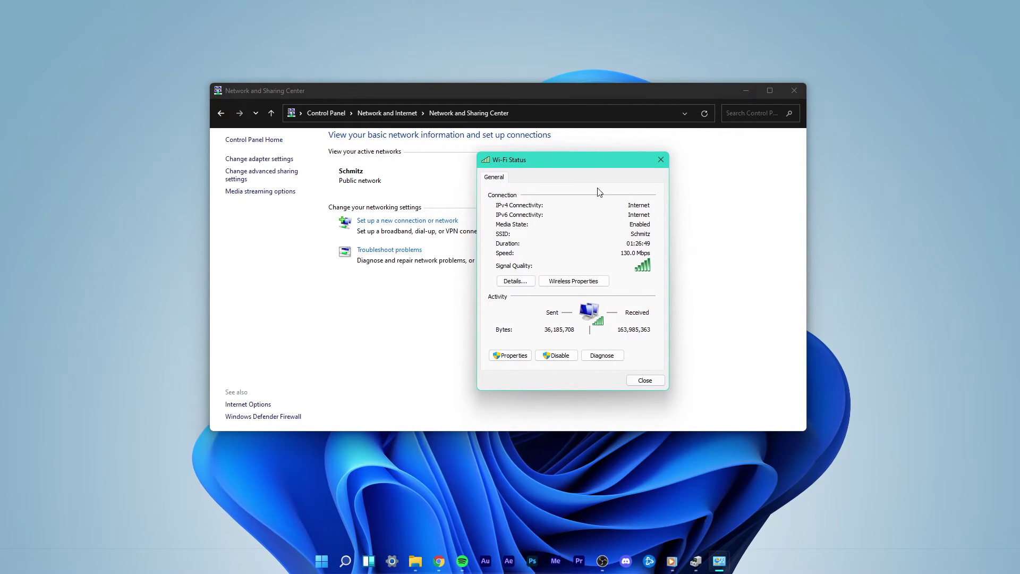
{"action": "left_click", "coordinate": [515, 281]}
{"action": "left_click", "coordinate": [573, 228]}
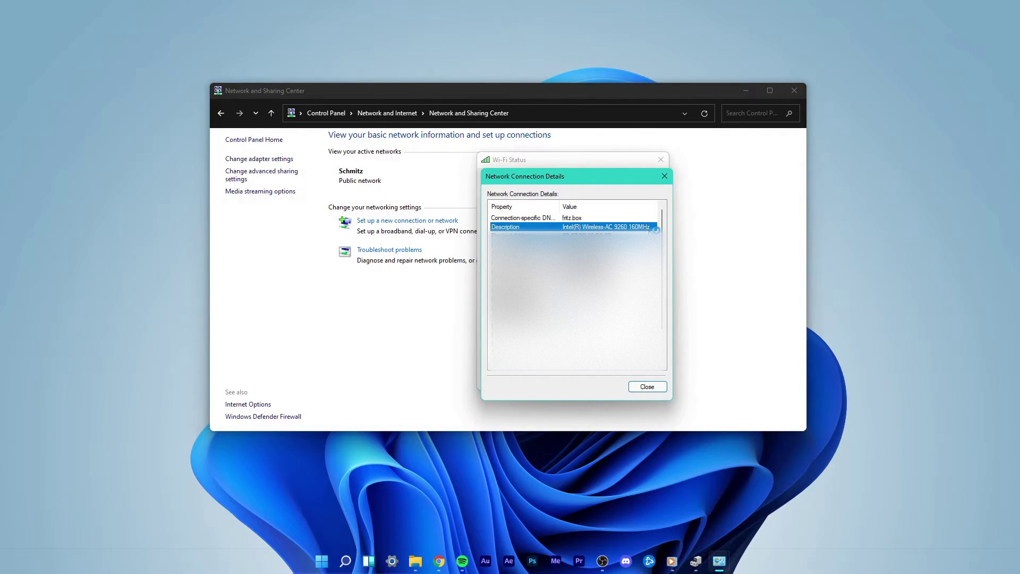
{"action": "left_click", "coordinate": [665, 177]}
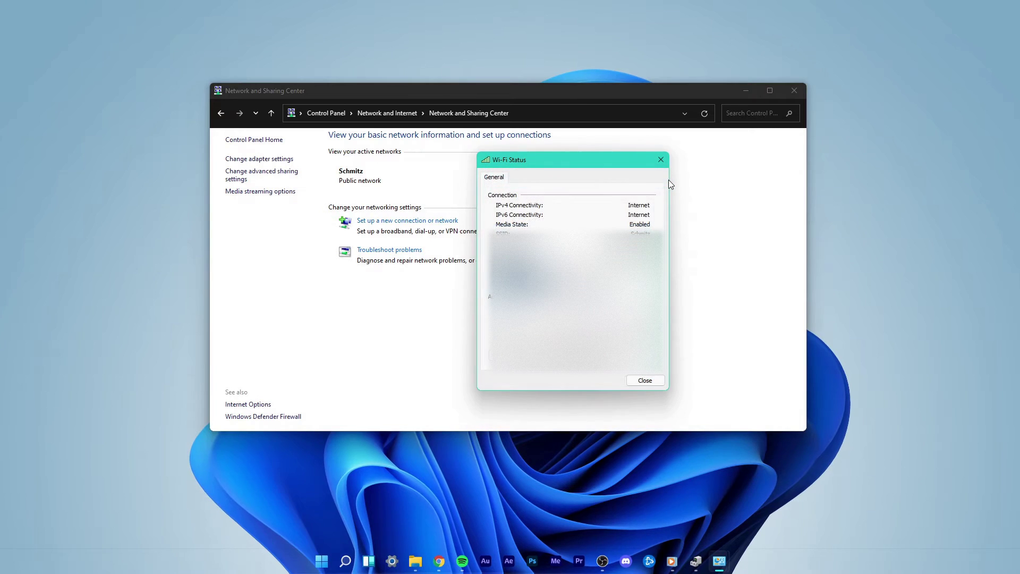
{"action": "left_click", "coordinate": [661, 159]}
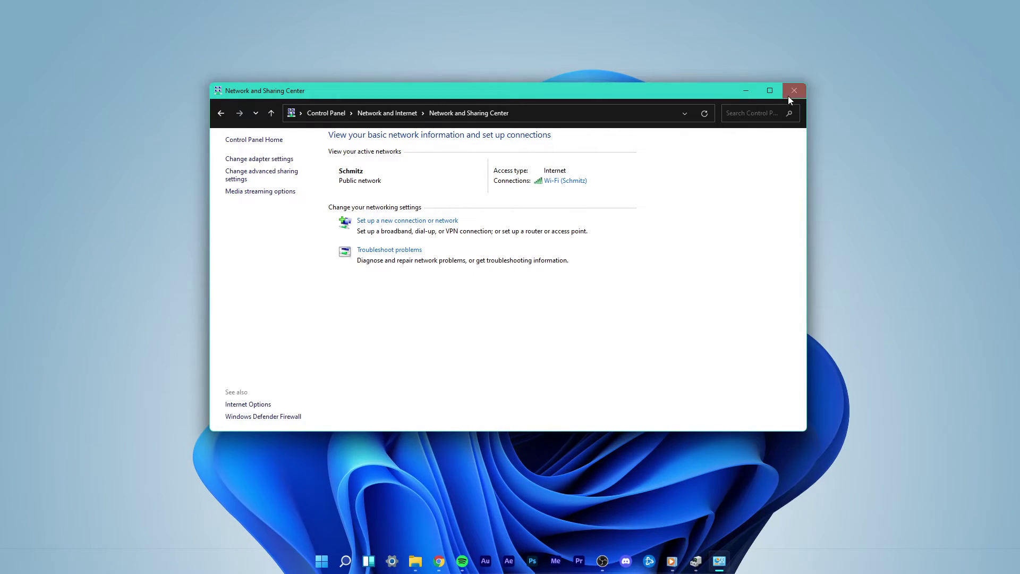
Close Network and Sharing Center and collapse Device Manager's tree to its category list.
{"action": "left_click", "coordinate": [795, 91]}
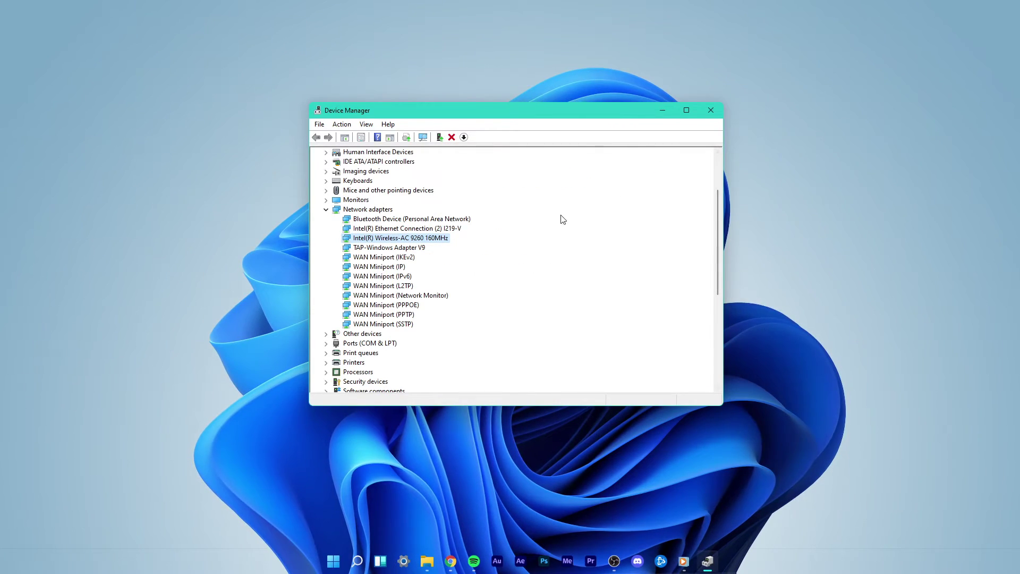
{"action": "left_click", "coordinate": [327, 209]}
{"action": "left_click", "coordinate": [326, 296]}
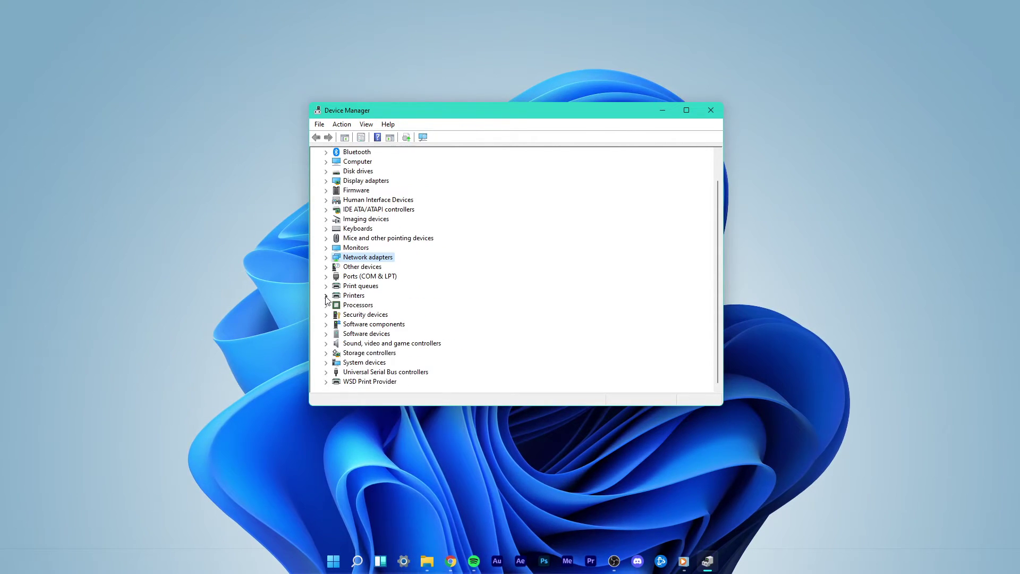
{"action": "scroll", "coordinate": [490, 277], "scroll_direction": "up", "scroll_amount": 1}
{"action": "left_click", "coordinate": [316, 152]}
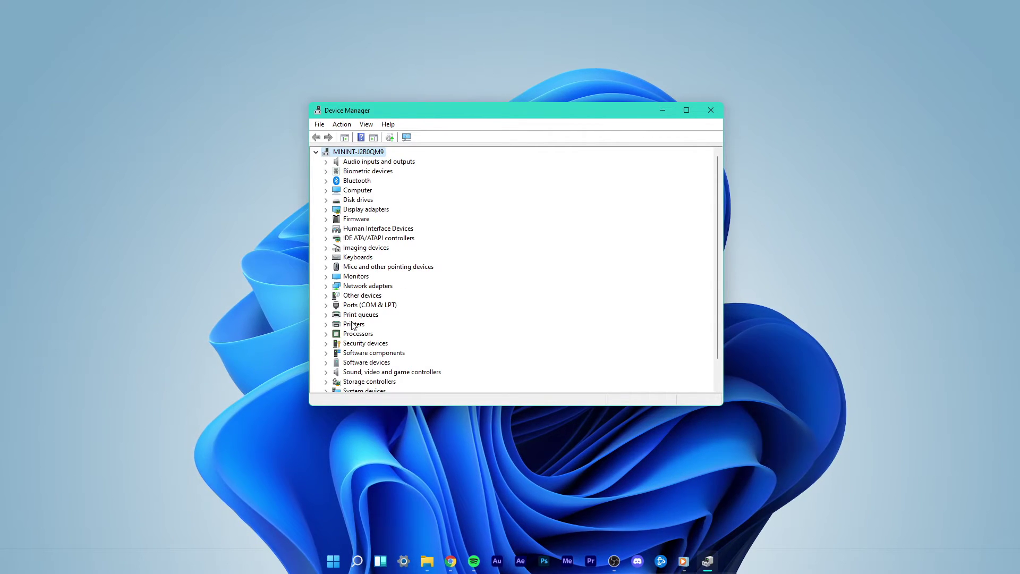
Expand Network adapters and select Intel(R) Wireless-AC 9260 160MHz.
{"action": "left_click", "coordinate": [349, 288]}
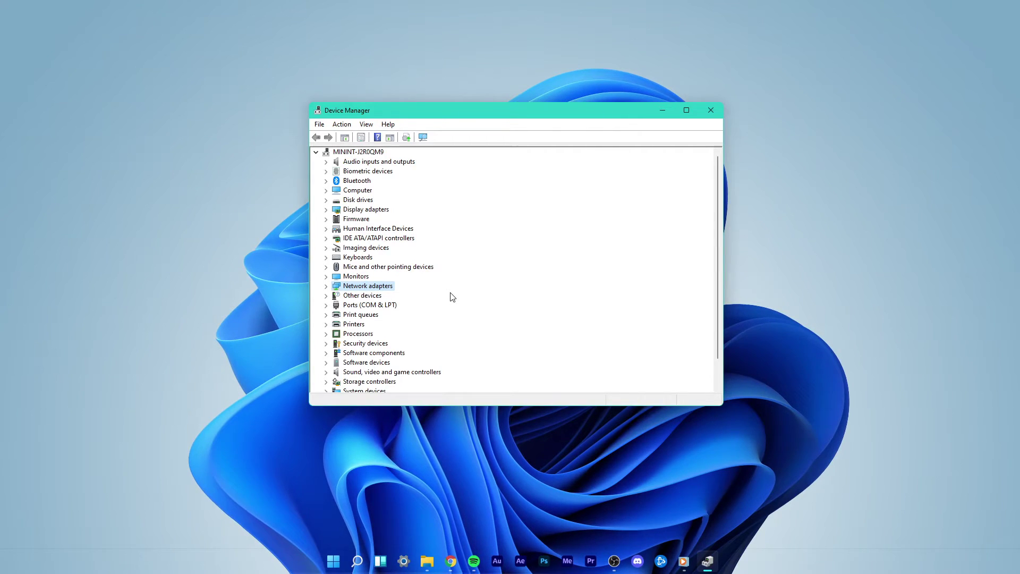
{"action": "left_click", "coordinate": [327, 286]}
{"action": "scroll", "coordinate": [517, 288], "scroll_direction": "down", "scroll_amount": 1}
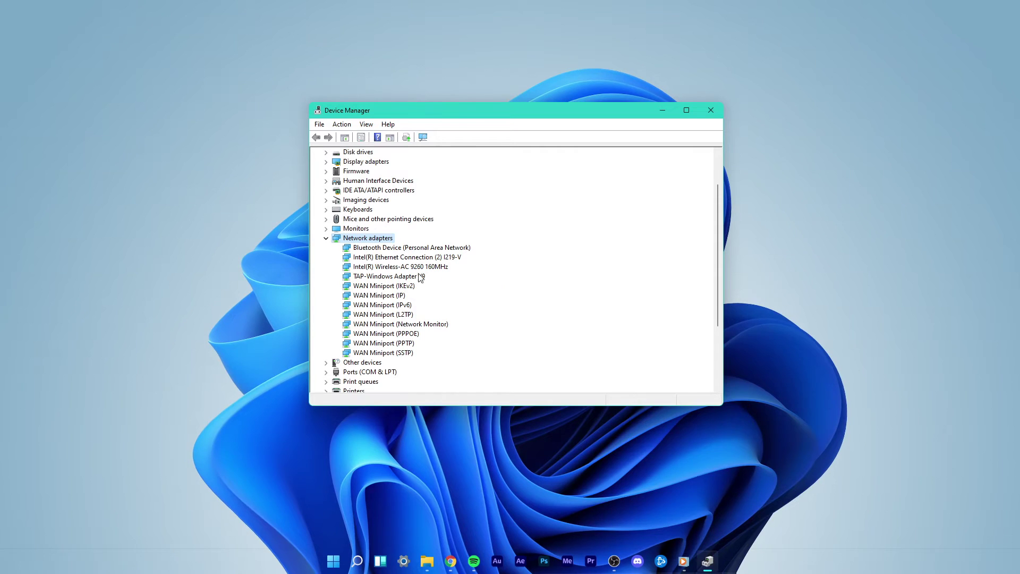
{"action": "left_click", "coordinate": [398, 268]}
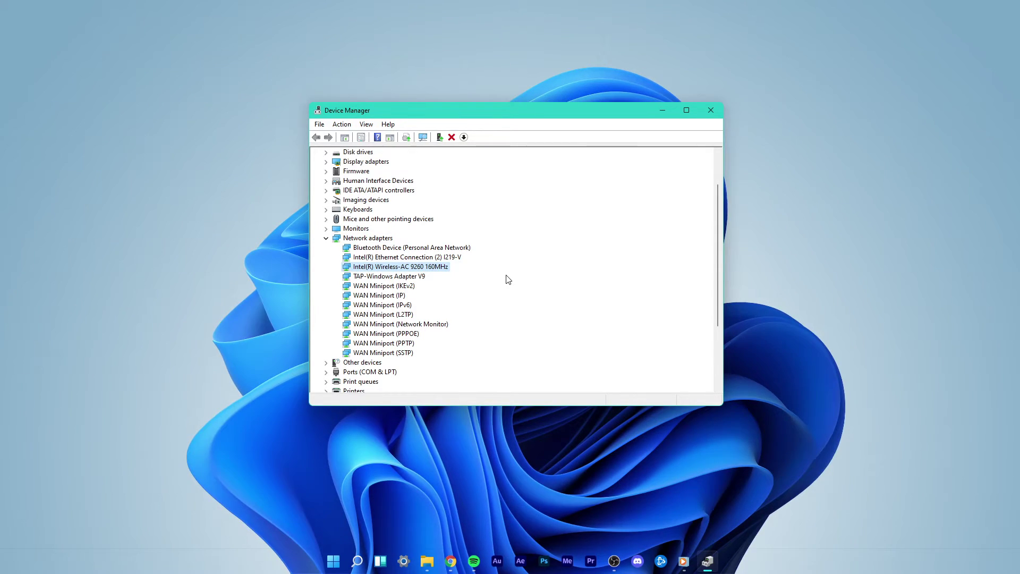
Uninstall the Wireless-AC 9260 device from its Properties Driver tab, then close Properties.
{"action": "right_click", "coordinate": [443, 273]}
{"action": "left_click", "coordinate": [449, 330]}
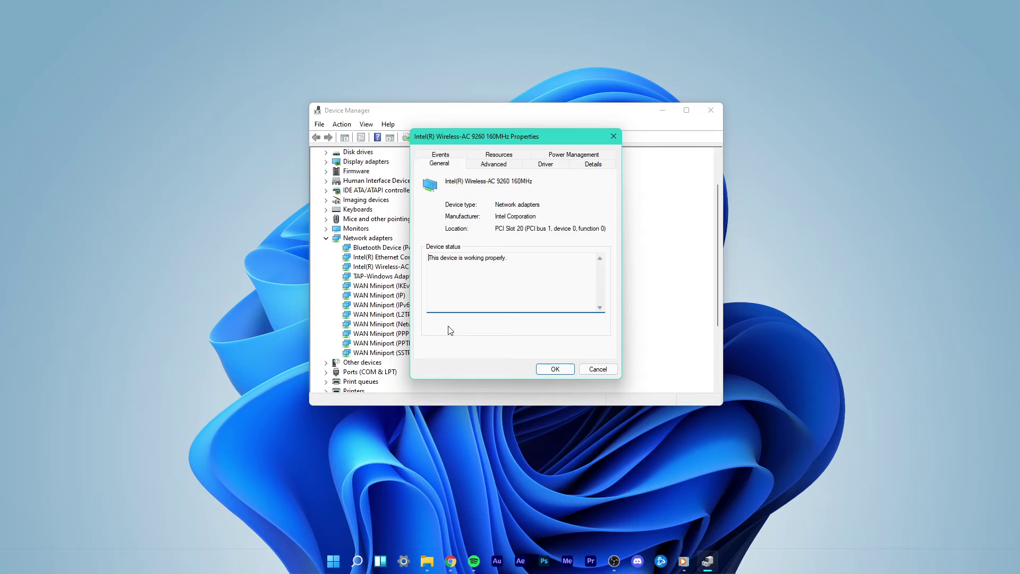
{"action": "left_click_drag", "start_coordinate": [483, 139], "coordinate": [505, 156]}
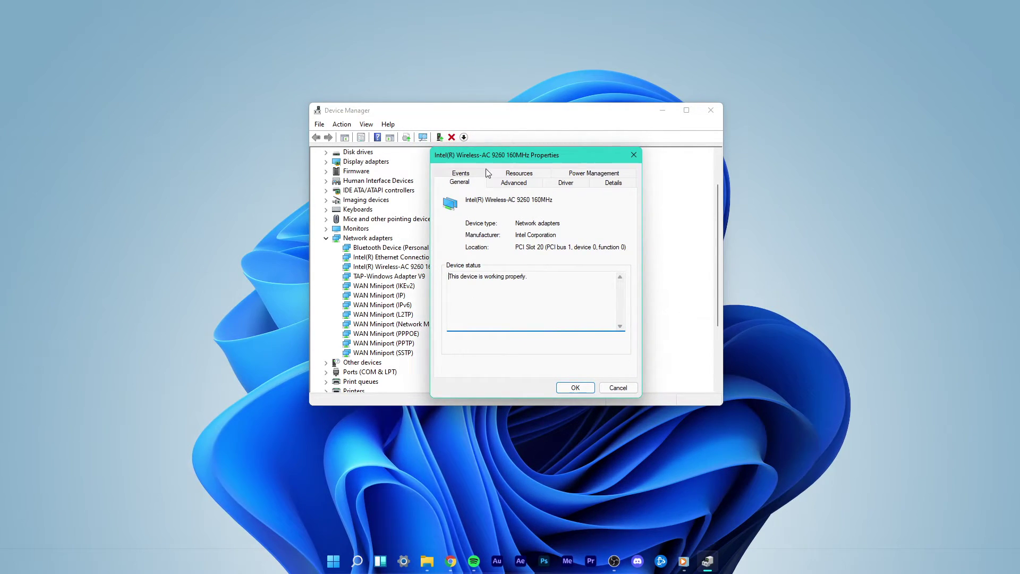
{"action": "left_click", "coordinate": [565, 182]}
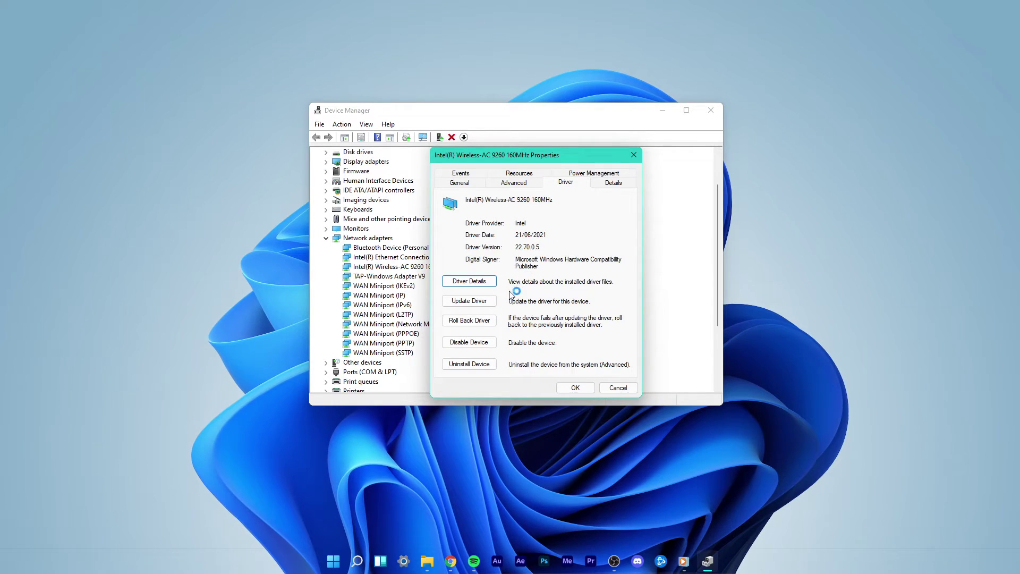
{"action": "left_click", "coordinate": [470, 366]}
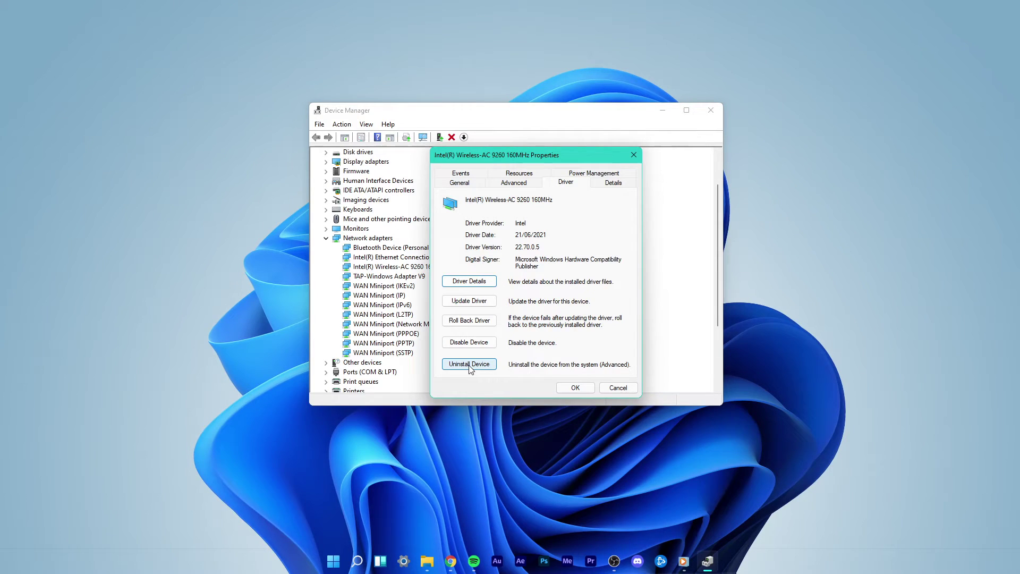
{"action": "left_click", "coordinate": [566, 389]}
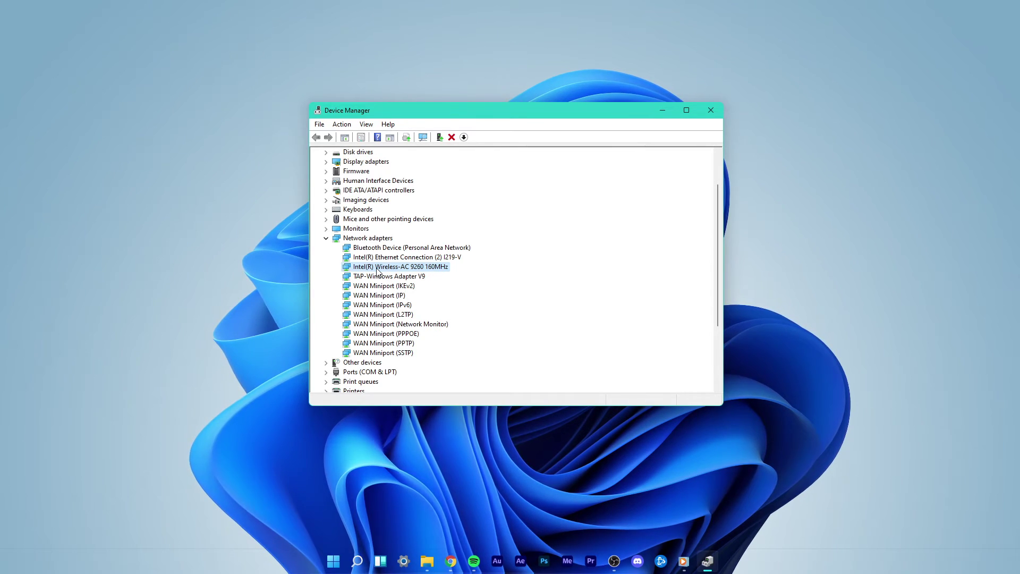
Turn off 'Allow the computer to turn off this device to save power' for the Intel Wireless-AC 9260 adapter.
{"action": "left_click", "coordinate": [326, 239]}
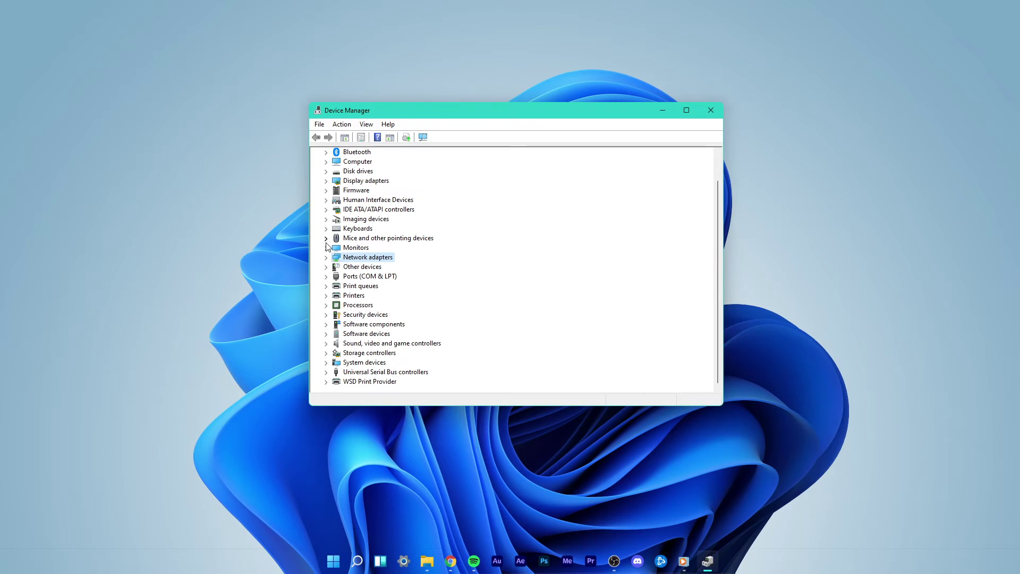
{"action": "left_click", "coordinate": [327, 257]}
{"action": "left_click", "coordinate": [403, 287]}
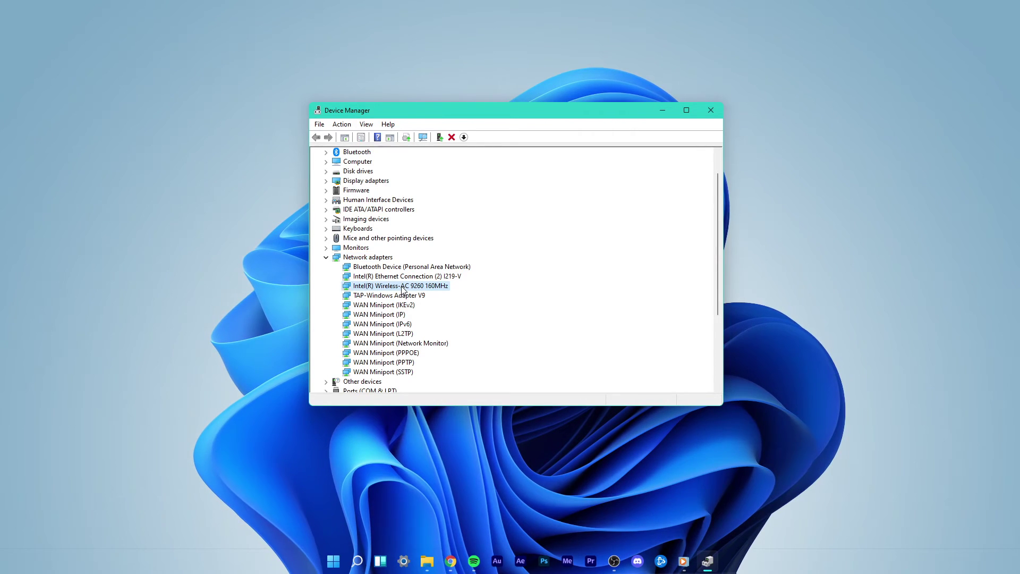
{"action": "right_click", "coordinate": [403, 287]}
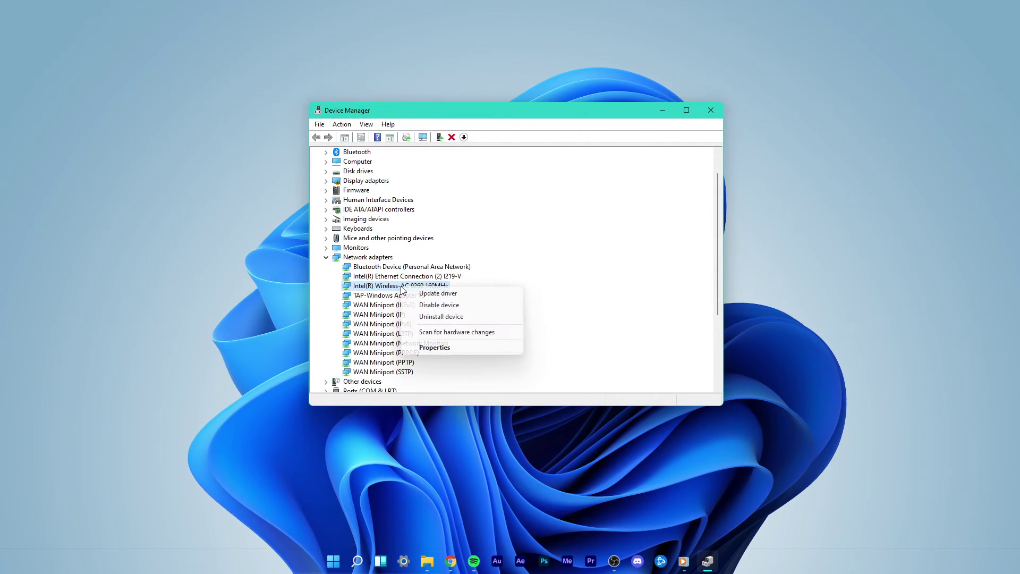
{"action": "left_click", "coordinate": [413, 348]}
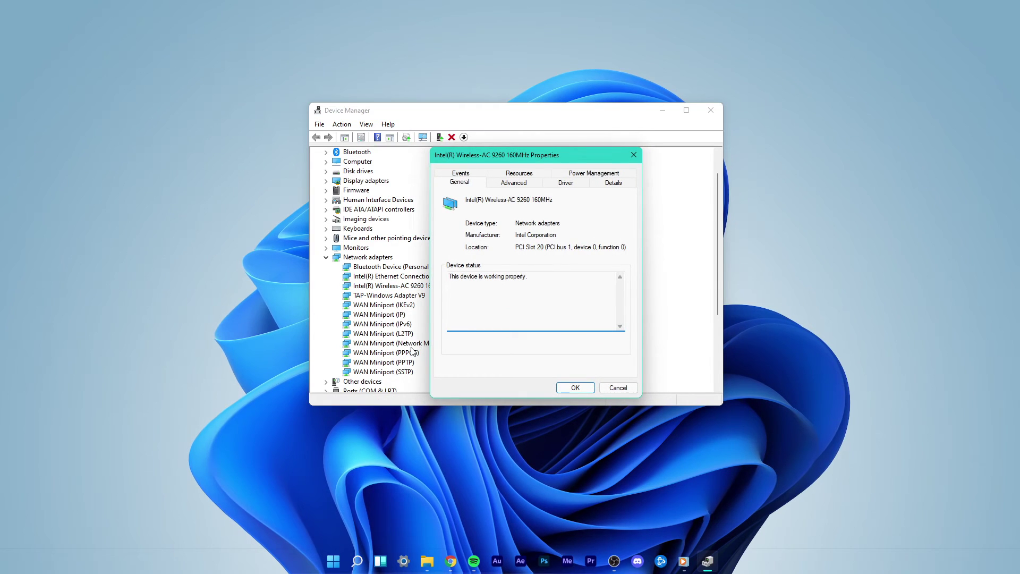
{"action": "left_click", "coordinate": [574, 174]}
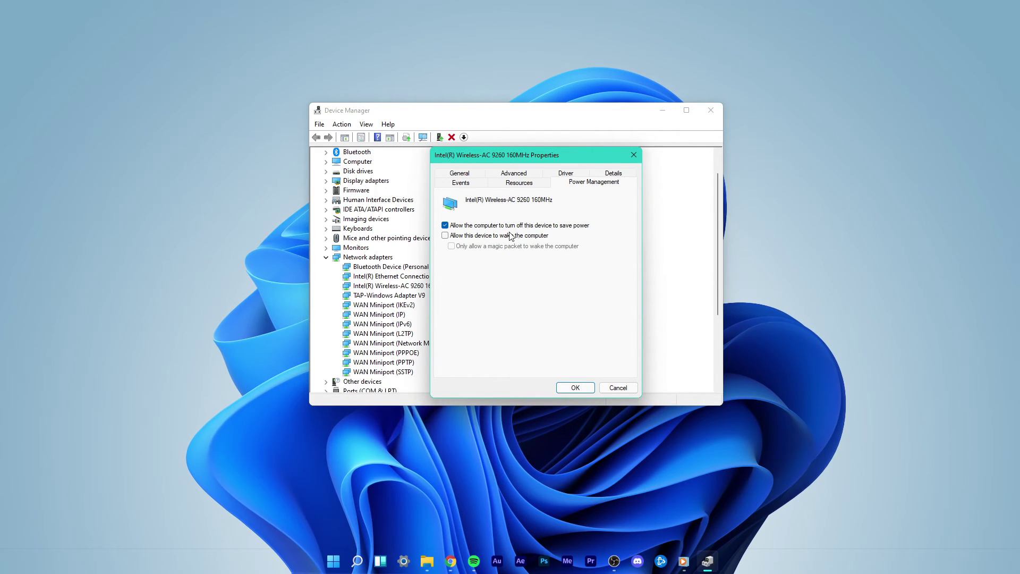
{"action": "left_click", "coordinate": [445, 225]}
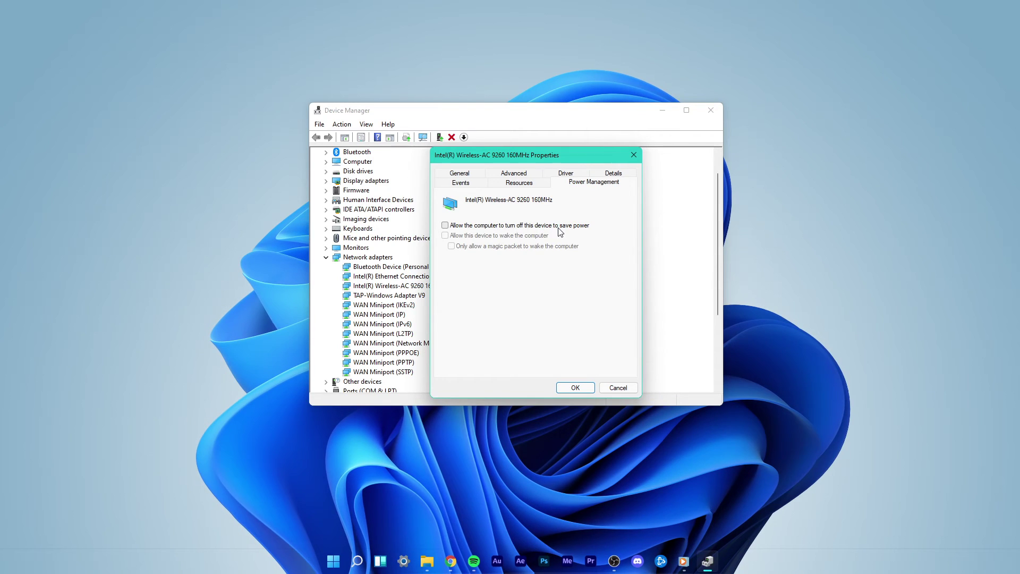
{"action": "left_click", "coordinate": [575, 388]}
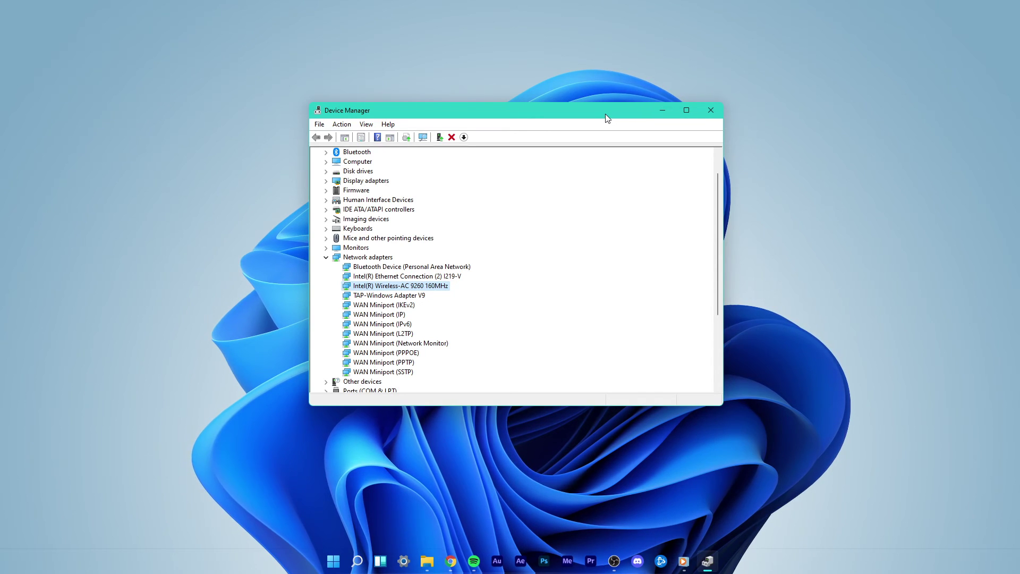
Close Device Manager and confirm System Configuration's Services list with every service left enabled.
{"action": "left_click", "coordinate": [711, 110]}
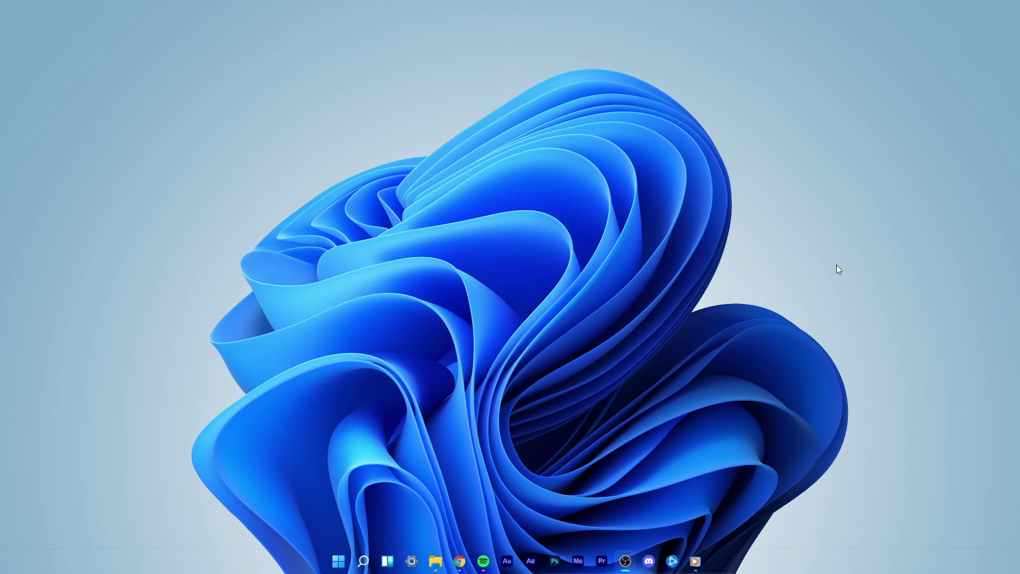
{"action": "key", "text": "super"}
{"action": "type", "text": "sys"}
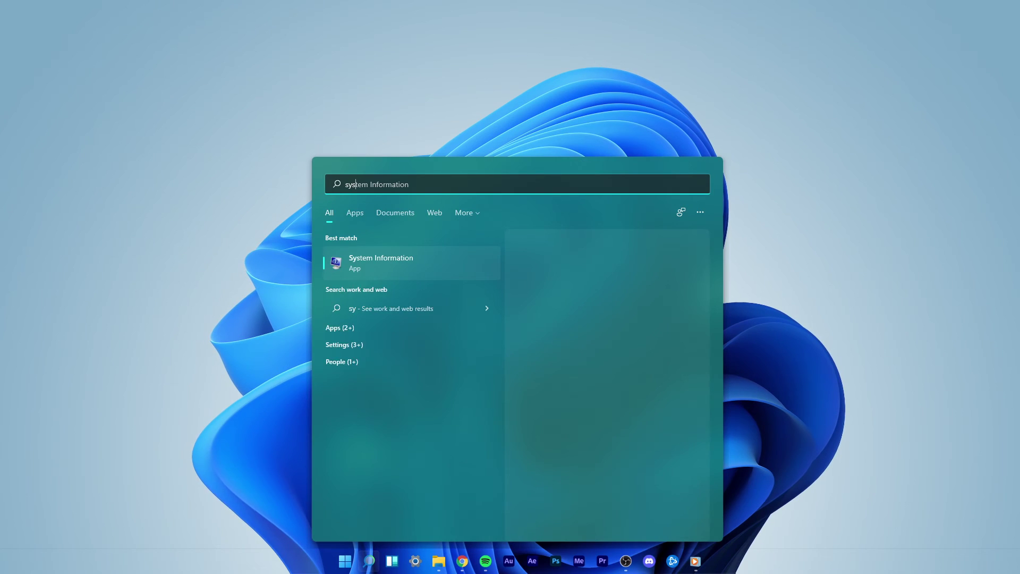
{"action": "type", "text": "tem c"}
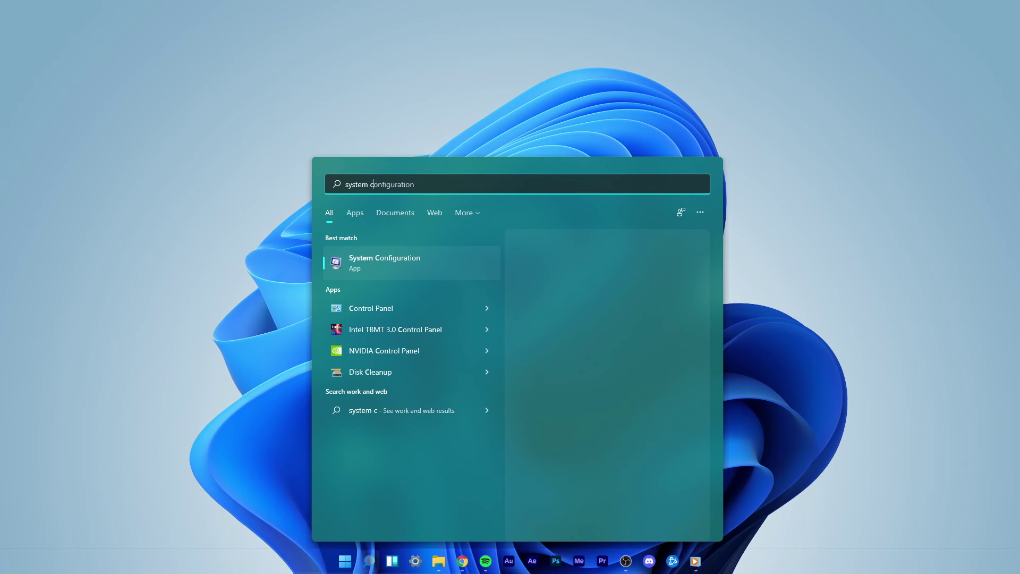
{"action": "key", "text": "Return"}
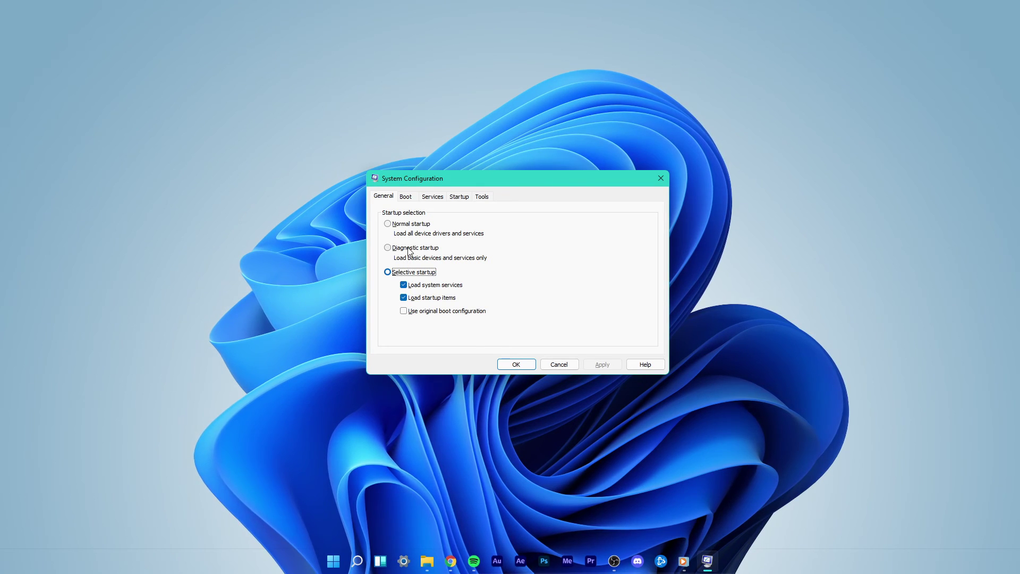
{"action": "left_click", "coordinate": [433, 197]}
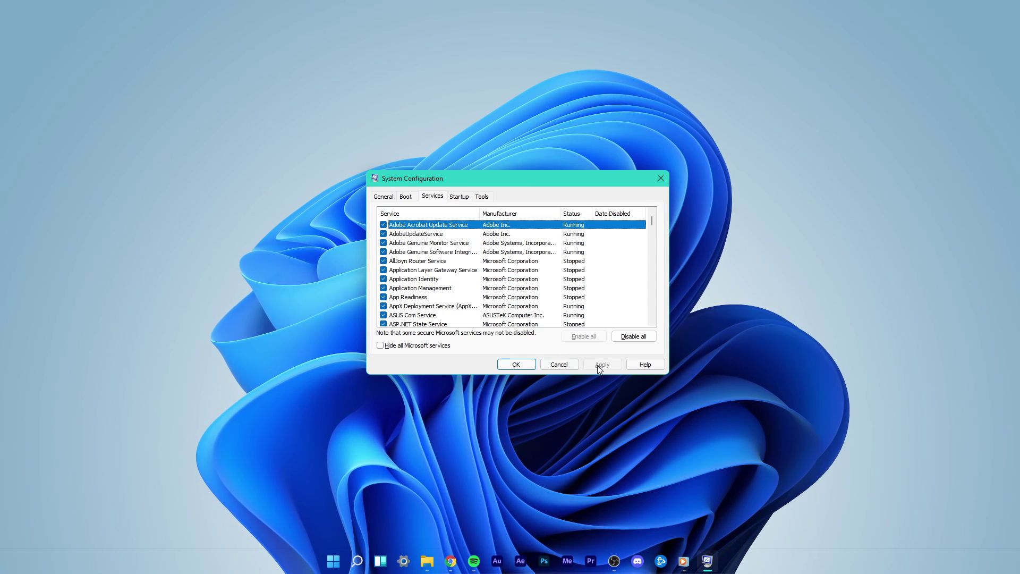
{"action": "left_click", "coordinate": [533, 364]}
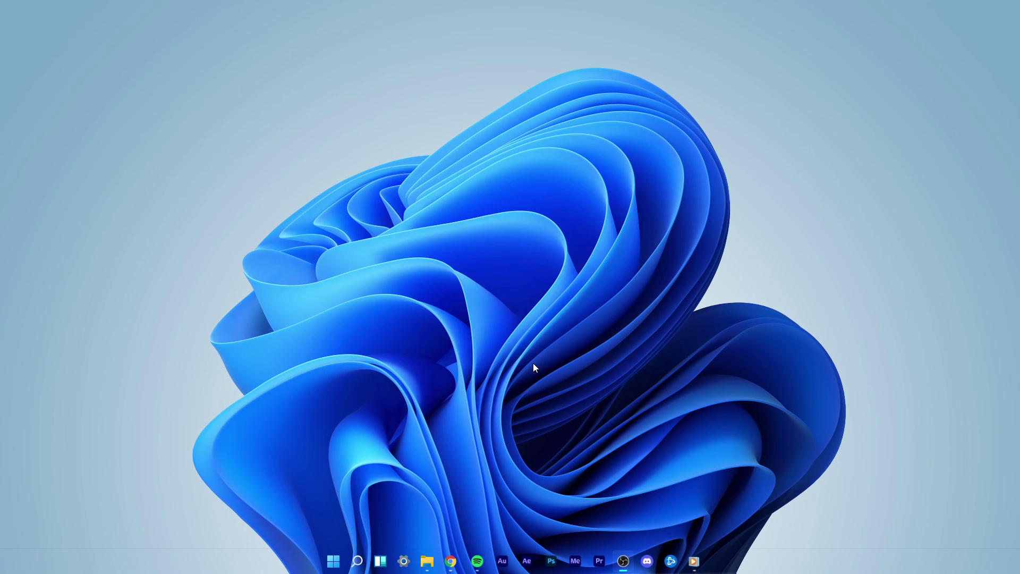